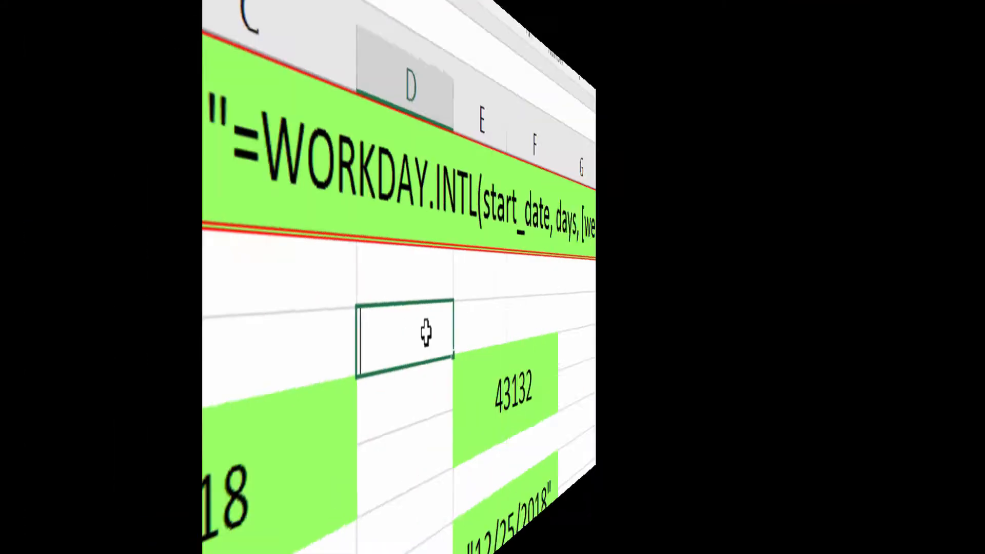
Begin a WORKDAY.INTL formula in column D below the syntax header, with TODAY() as start date and 50 as days.
{"action": "type", "text": "="}
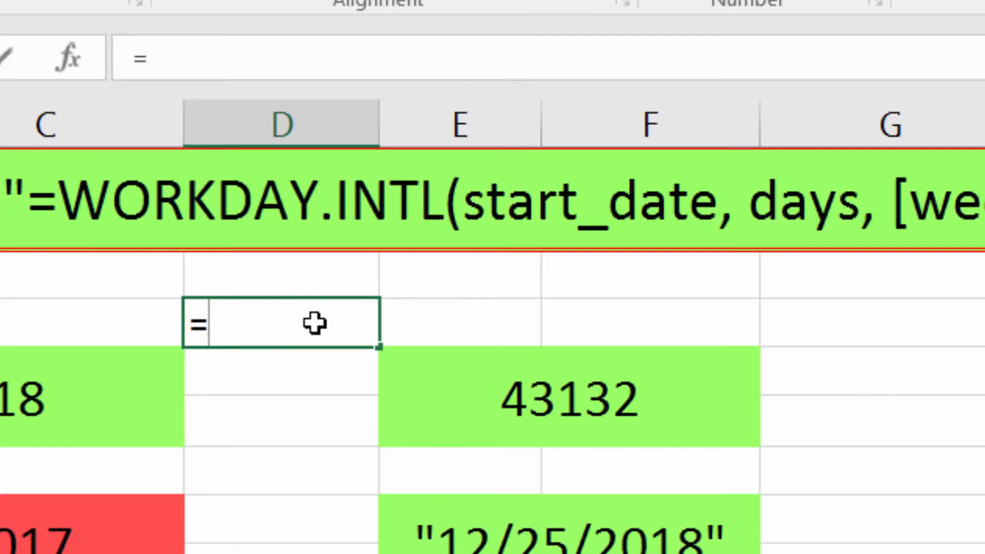
{"action": "type", "text": "workday.intl"}
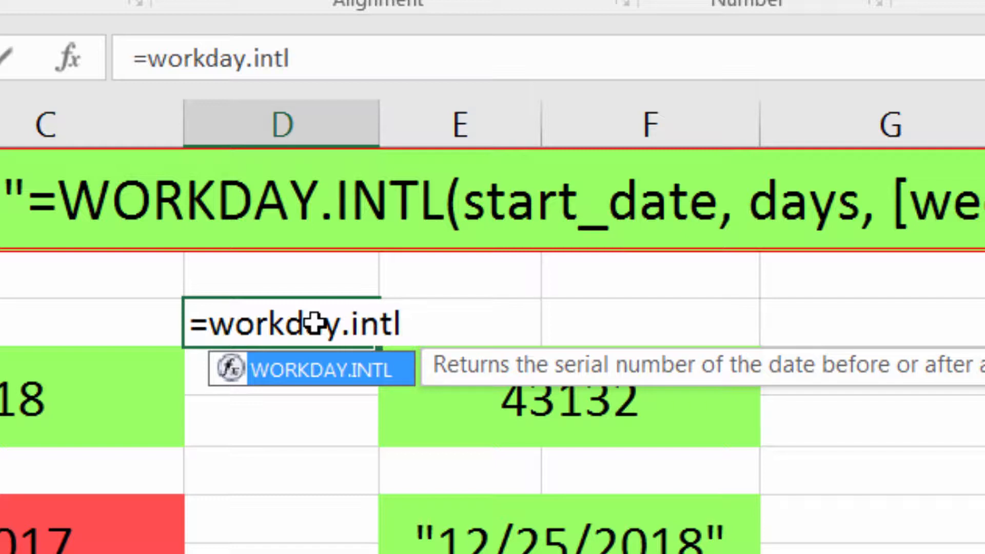
{"action": "type", "text": "("}
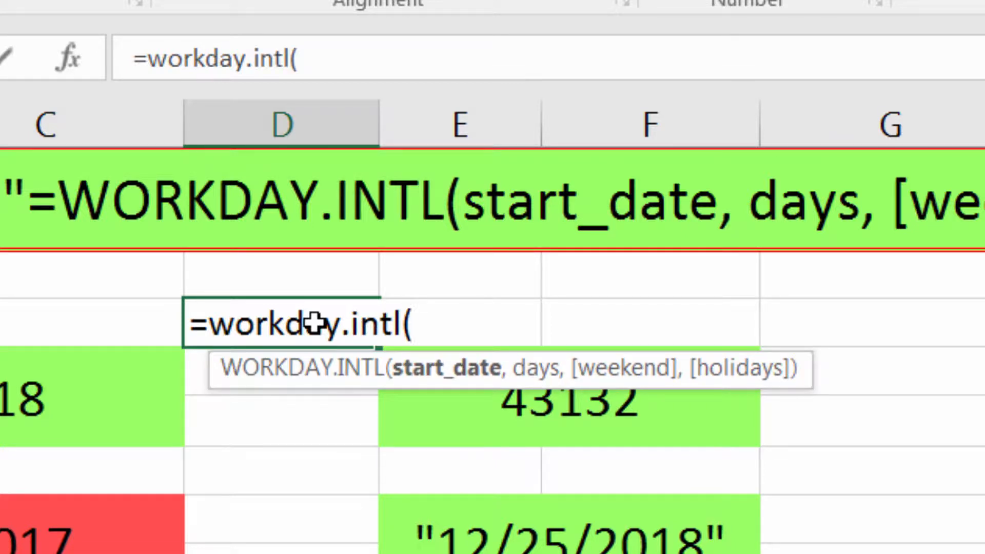
{"action": "type", "text": "today(),"}
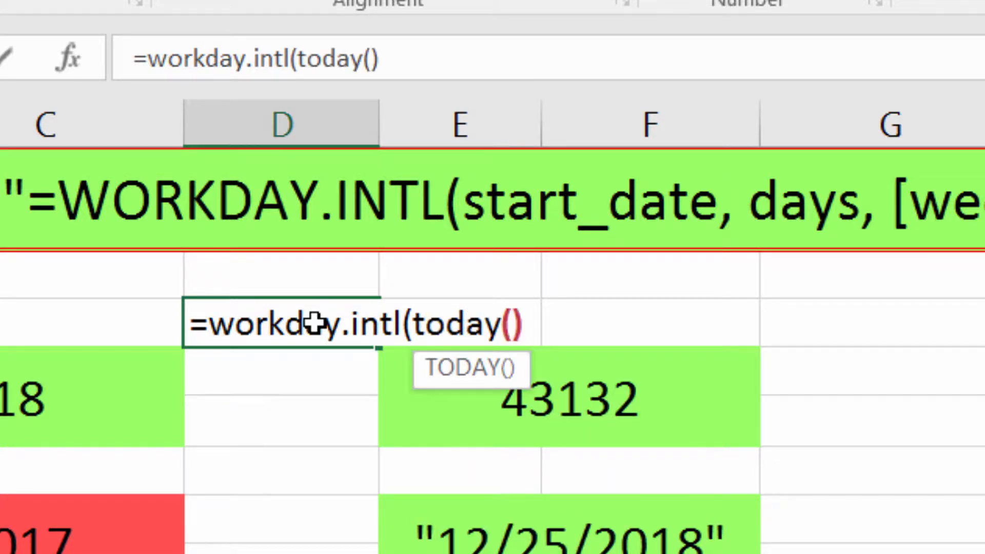
{"action": "type", "text": "50"}
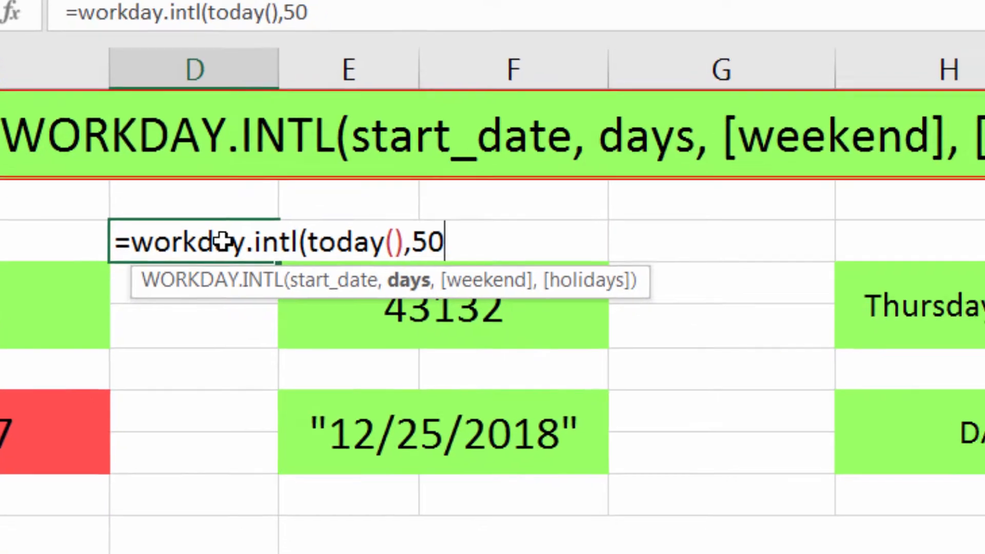
{"action": "type", "text": ","}
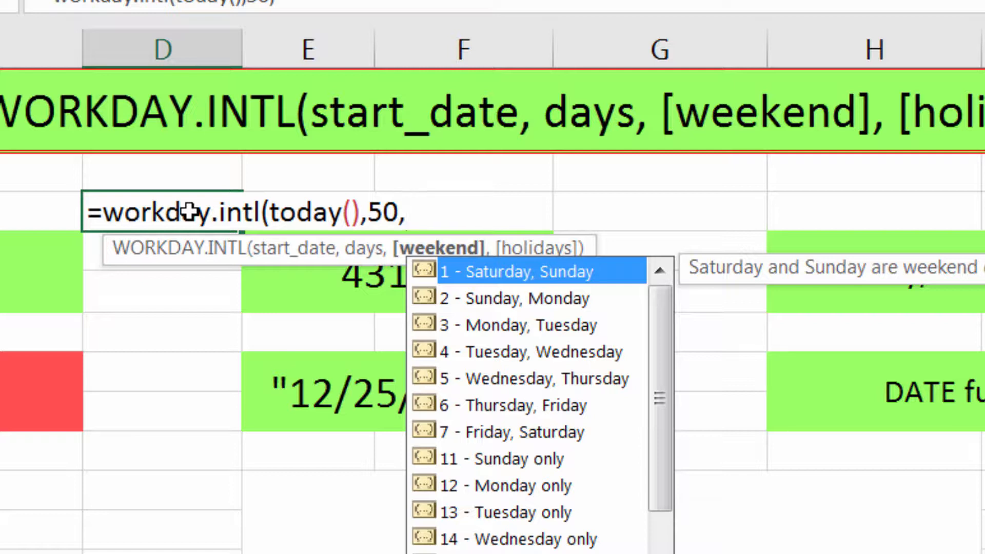
Set the formula's weekend argument to 11 for Sunday only.
{"action": "type", "text": "1"}
{"action": "key", "text": "BackSpace"}
{"action": "key", "text": "Down"}
{"action": "key", "text": "Down"}
{"action": "key", "text": "Down"}
{"action": "key", "text": "Down"}
{"action": "key", "text": "Down"}
{"action": "key", "text": "Down"}
{"action": "key", "text": "Down"}
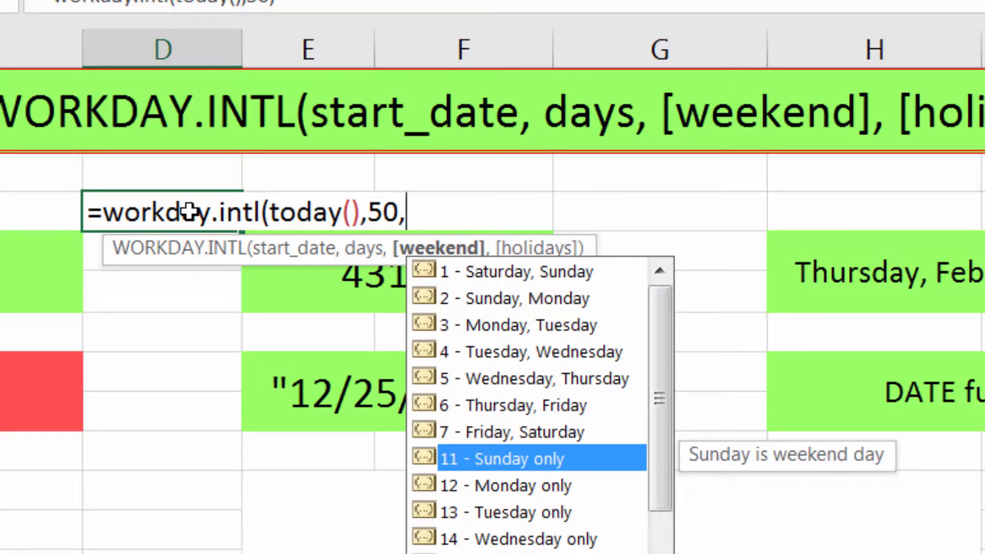
{"action": "type", "text": "11"}
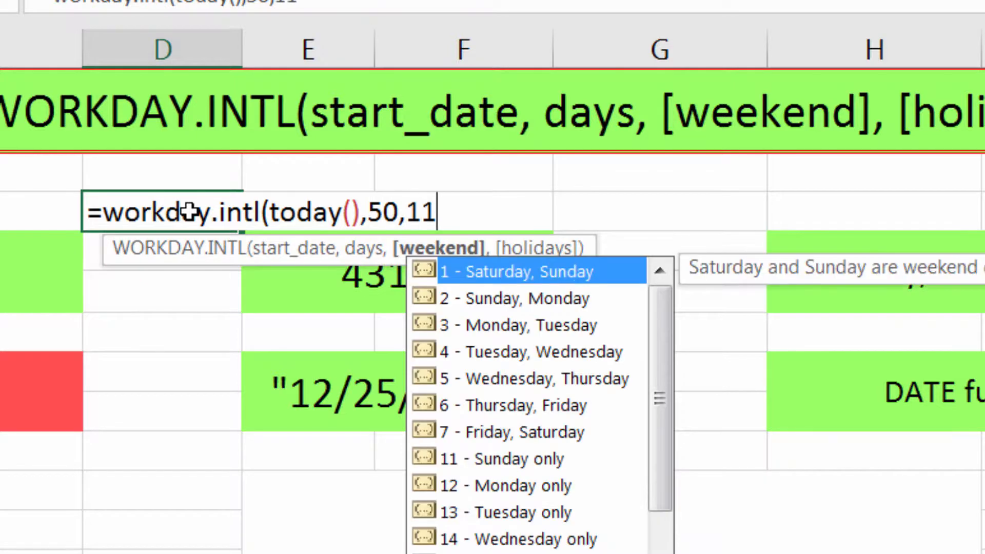
{"action": "type", "text": ","}
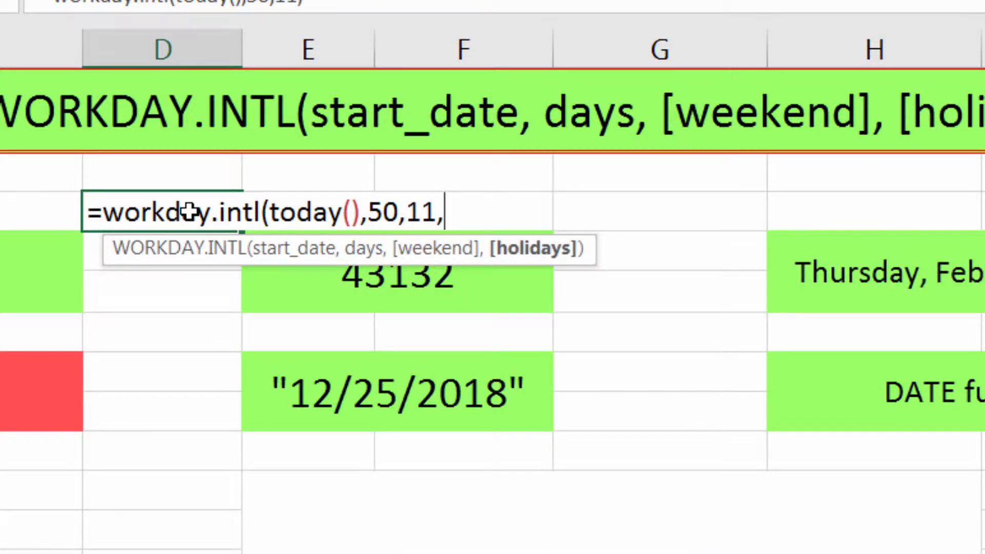
{"action": "type", "text": "\"02/14/"}
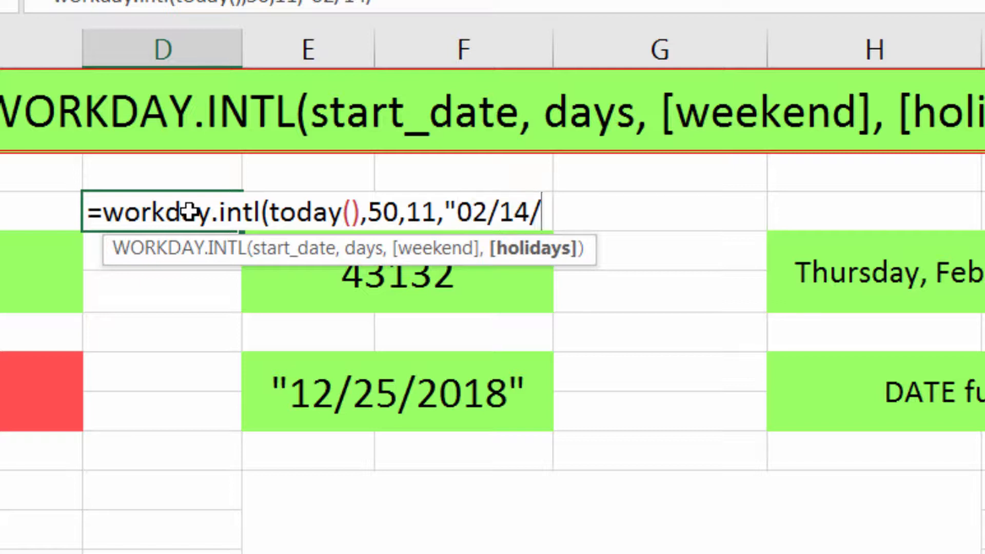
{"action": "type", "text": "2018\""}
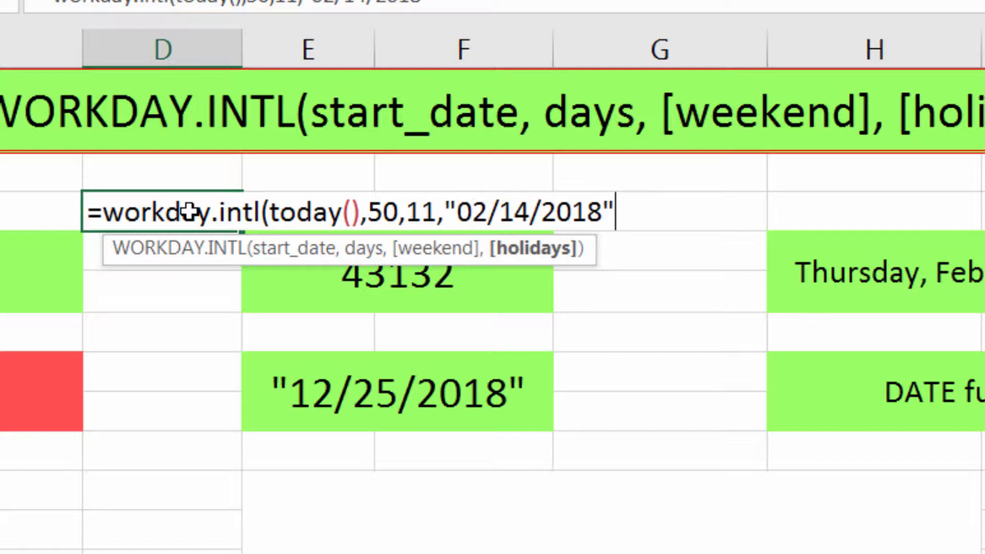
{"action": "type", "text": ")"}
Add "02/14/2018" as the holidays argument and complete the formula.
{"action": "key", "text": "Return"}
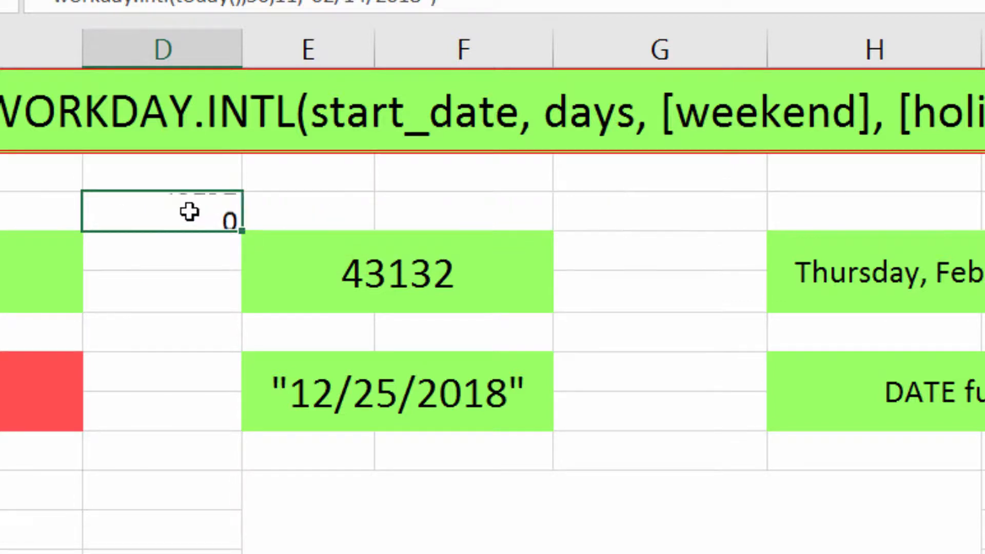
Format the formula's result cell in column D as Short Date.
{"action": "left_click", "coordinate": [190, 212]}
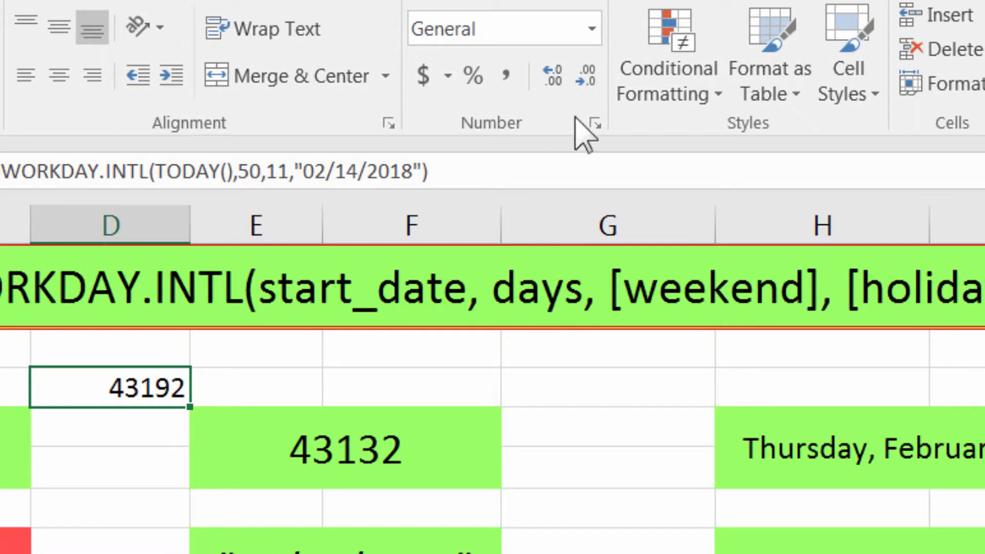
{"action": "left_click", "coordinate": [596, 13]}
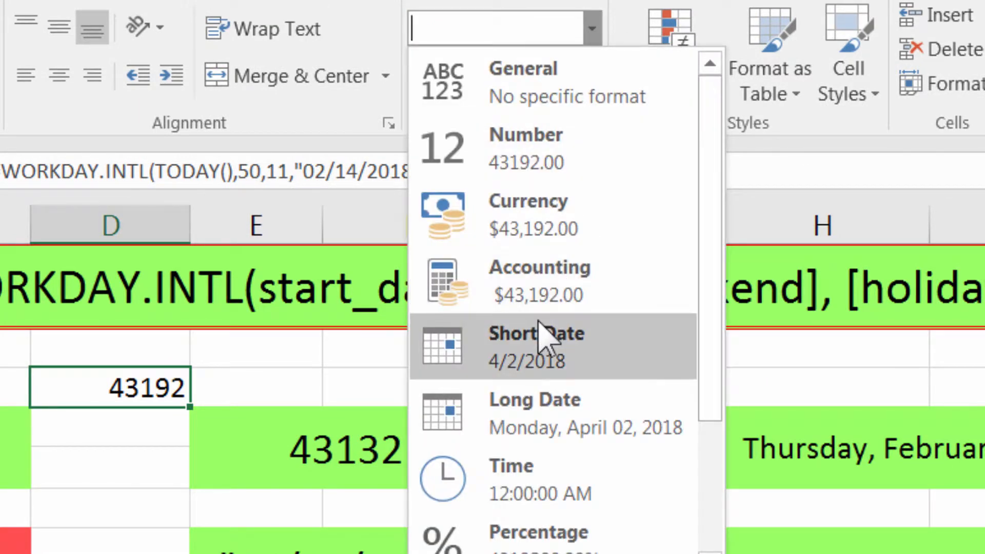
{"action": "left_click", "coordinate": [550, 284]}
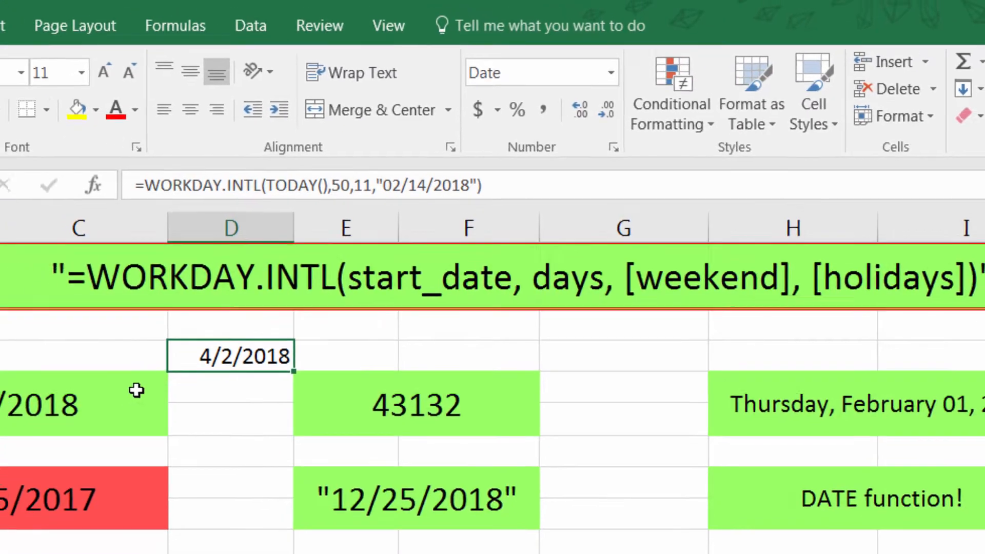
Examine the sample date cells and their contents, comparing the TODAY() cells, the plain date, the quoted date and the DATE function.
{"action": "left_click", "coordinate": [29, 420]}
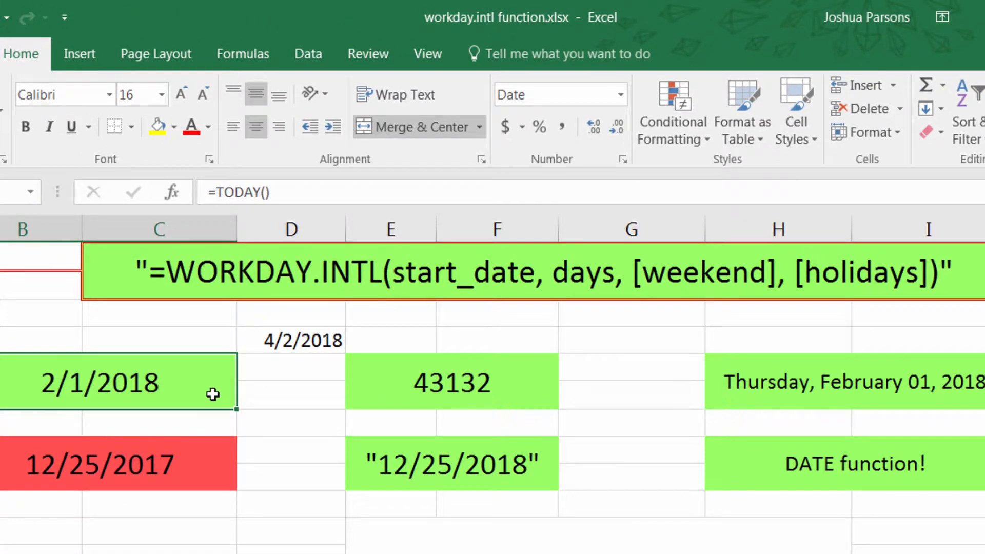
{"action": "left_click", "coordinate": [402, 396]}
{"action": "left_click", "coordinate": [746, 390]}
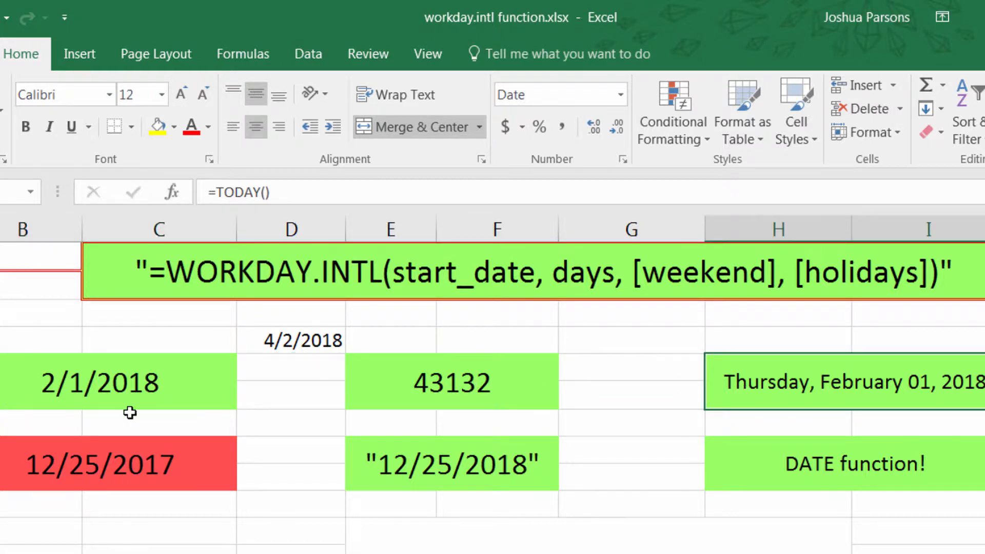
{"action": "left_click", "coordinate": [136, 386]}
{"action": "left_click", "coordinate": [166, 468]}
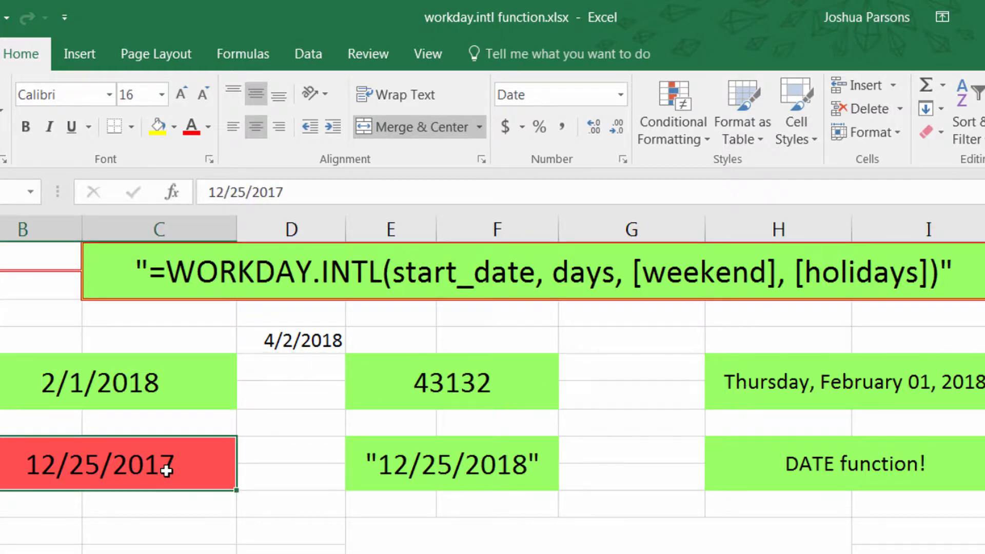
{"action": "double_click", "coordinate": [167, 470]}
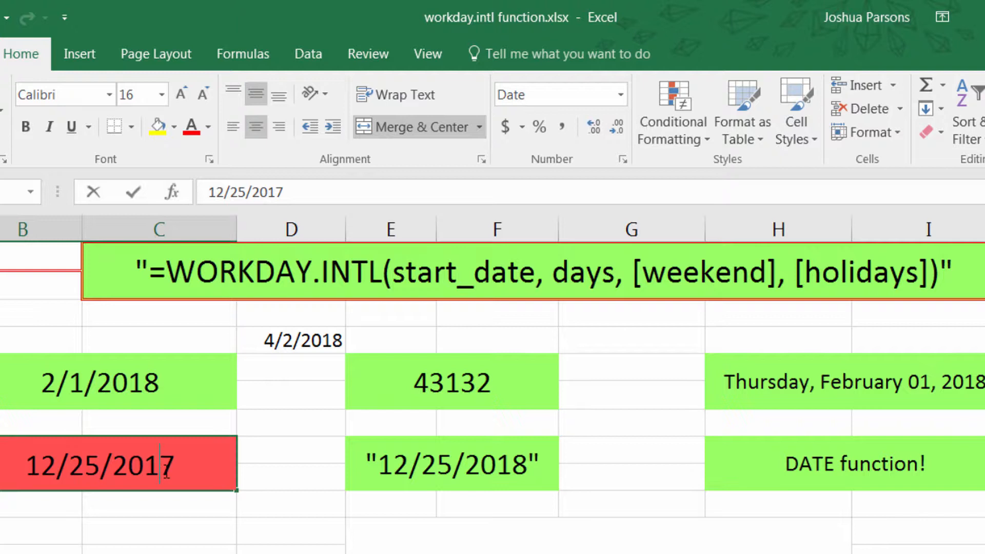
{"action": "double_click", "coordinate": [177, 381]}
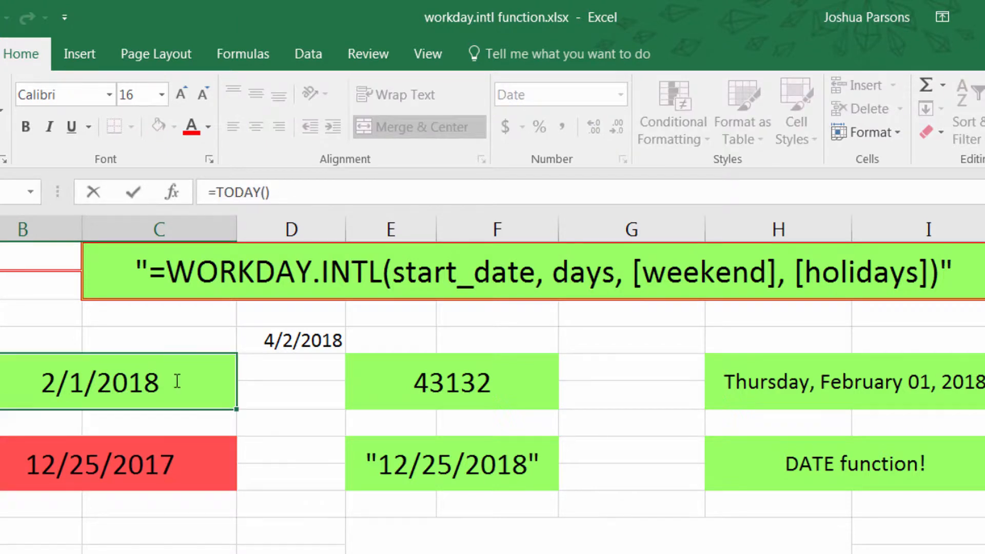
{"action": "double_click", "coordinate": [184, 469]}
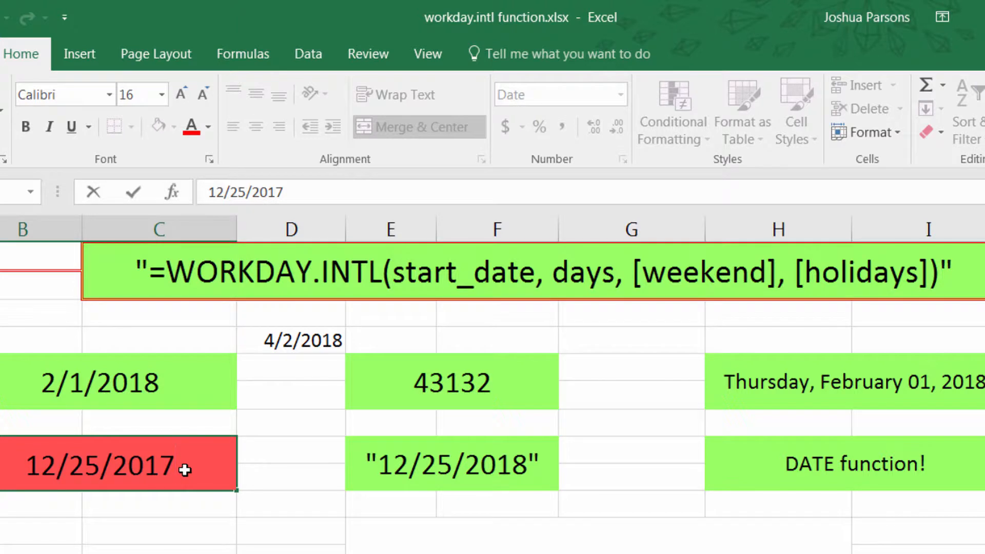
{"action": "left_click", "coordinate": [374, 471]}
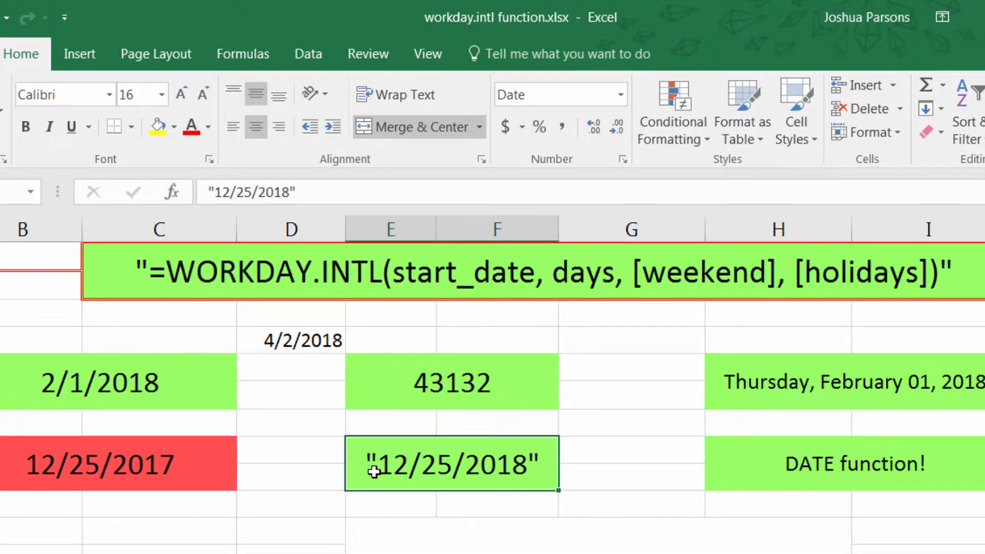
{"action": "left_click", "coordinate": [766, 450]}
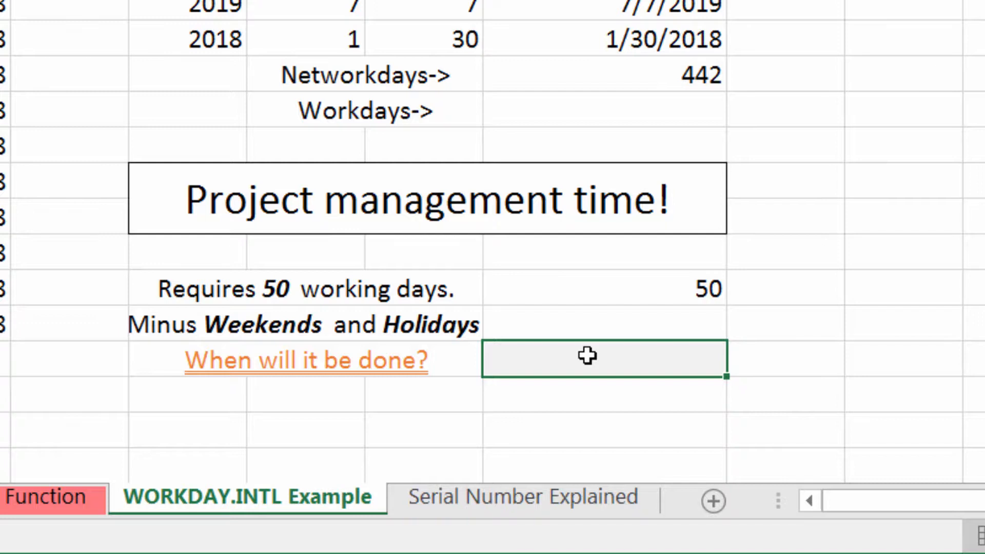
On the WORKDAY.INTL Example sheet, start a WORKDAY.INTL formula in the cell beside "When will it be done?".
{"action": "left_click", "coordinate": [458, 291]}
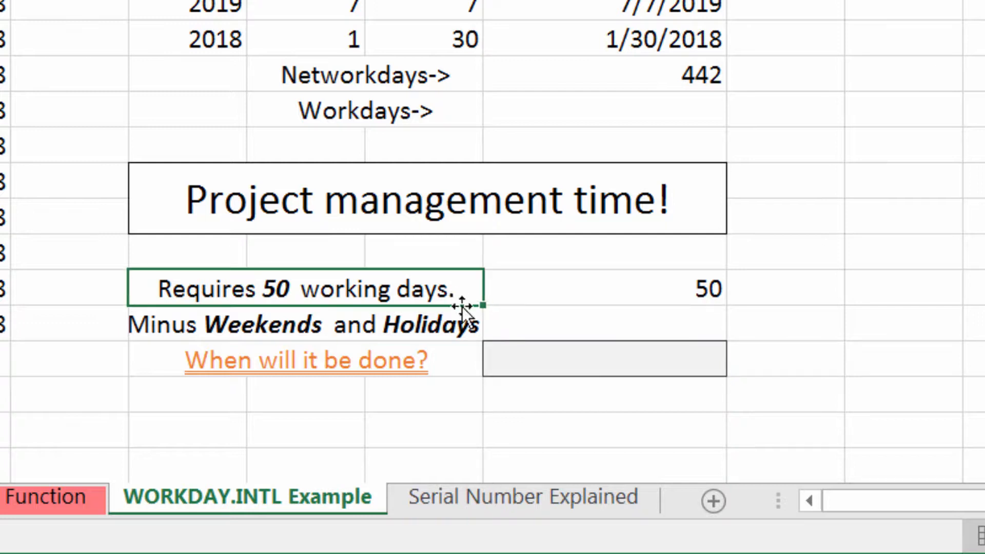
{"action": "left_click", "coordinate": [464, 343]}
{"action": "left_click", "coordinate": [549, 363]}
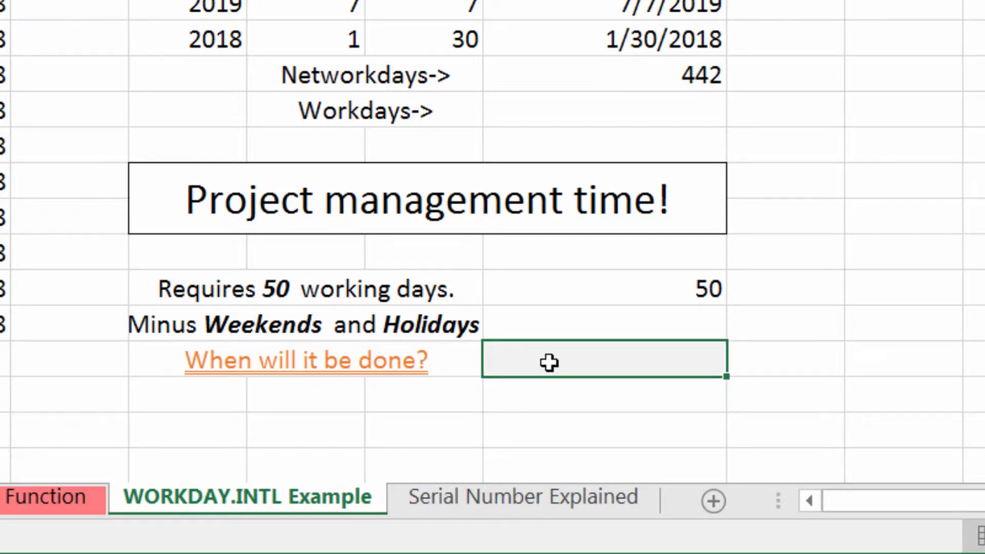
{"action": "type", "text": "="}
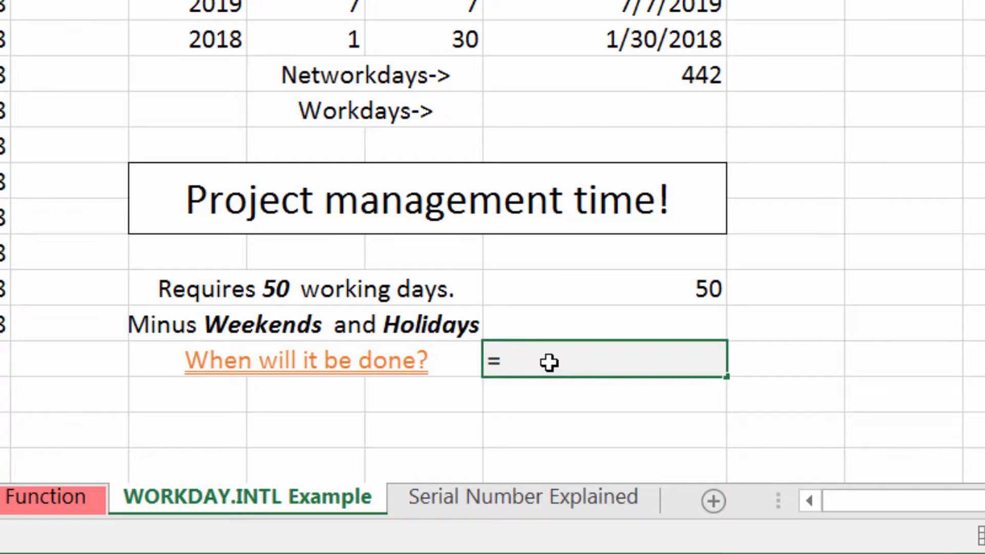
{"action": "type", "text": "n"}
{"action": "key", "text": "BackSpace"}
{"action": "type", "text": "workda"}
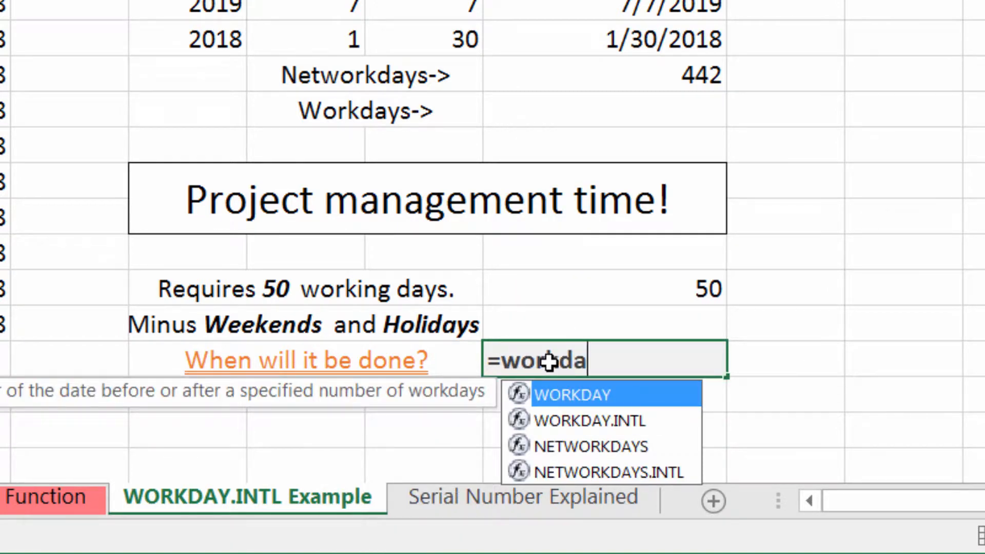
{"action": "type", "text": "y.intyl"}
{"action": "key", "text": "BackSpace"}
{"action": "key", "text": "BackSpace"}
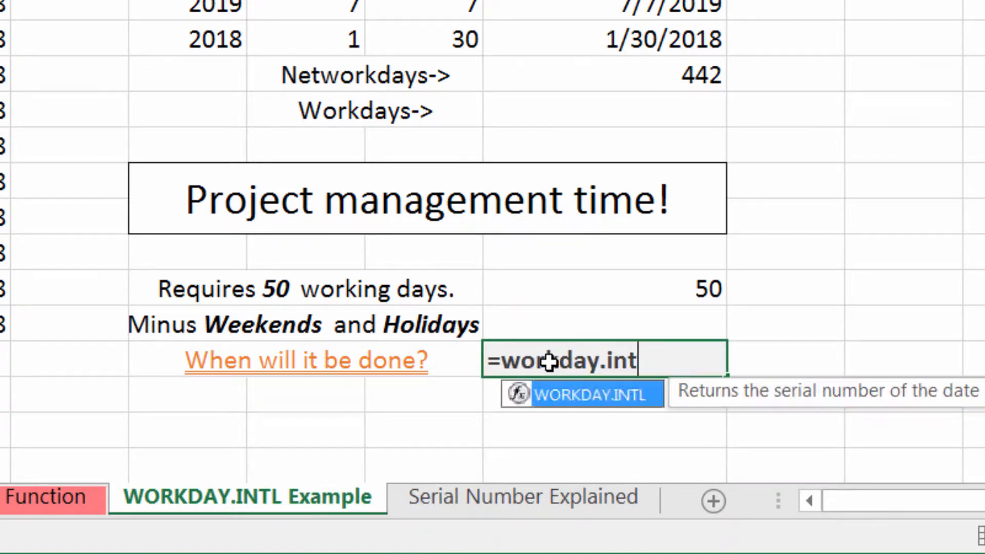
{"action": "type", "text": "l("}
Enter TODAY() as the formula's start date.
{"action": "left_click", "coordinate": [559, 301]}
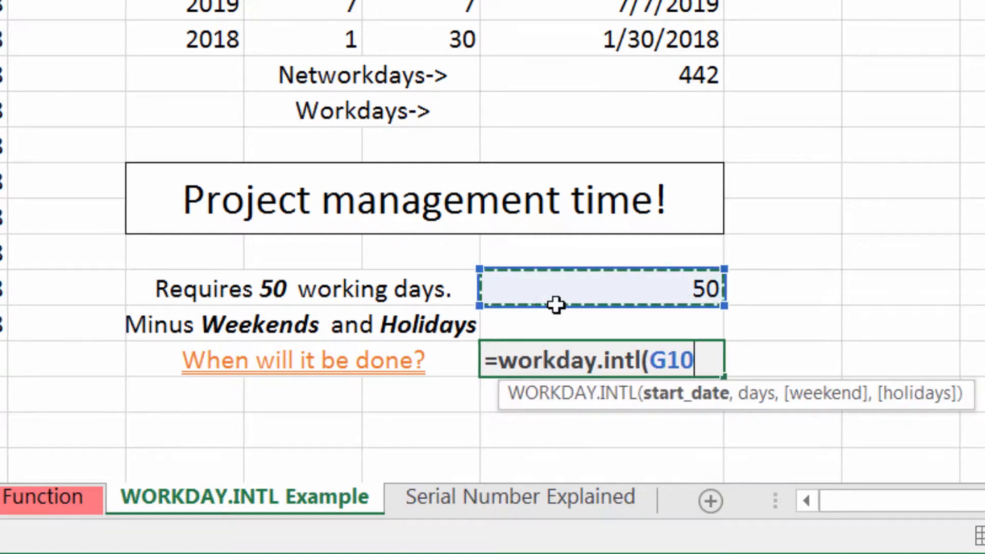
{"action": "key", "text": "BackSpace"}
{"action": "key", "text": "BackSpace"}
{"action": "key", "text": "BackSpace"}
{"action": "type", "text": "today(),"}
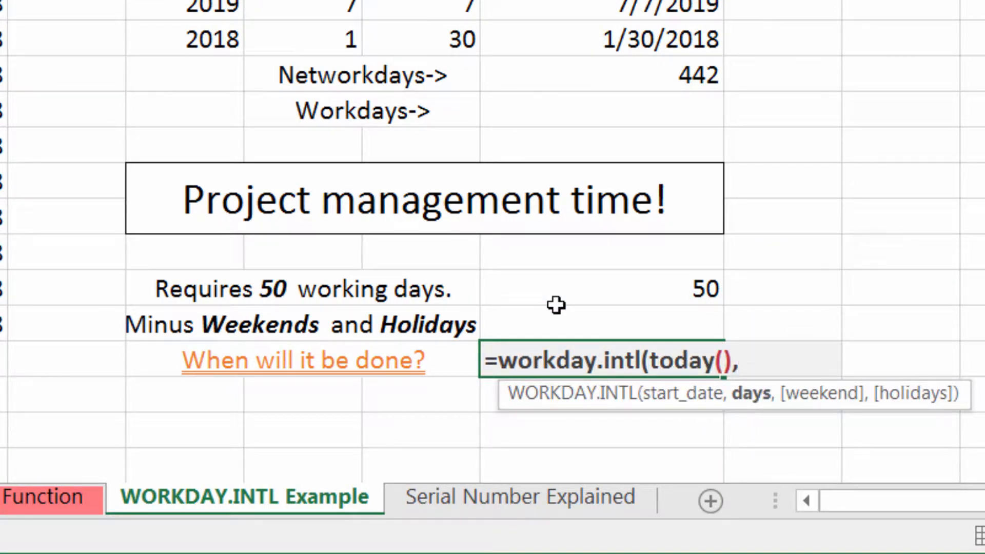
Reference G10 as the number of days and set the weekend argument to 11 for Sunday only.
{"action": "left_click", "coordinate": [557, 305]}
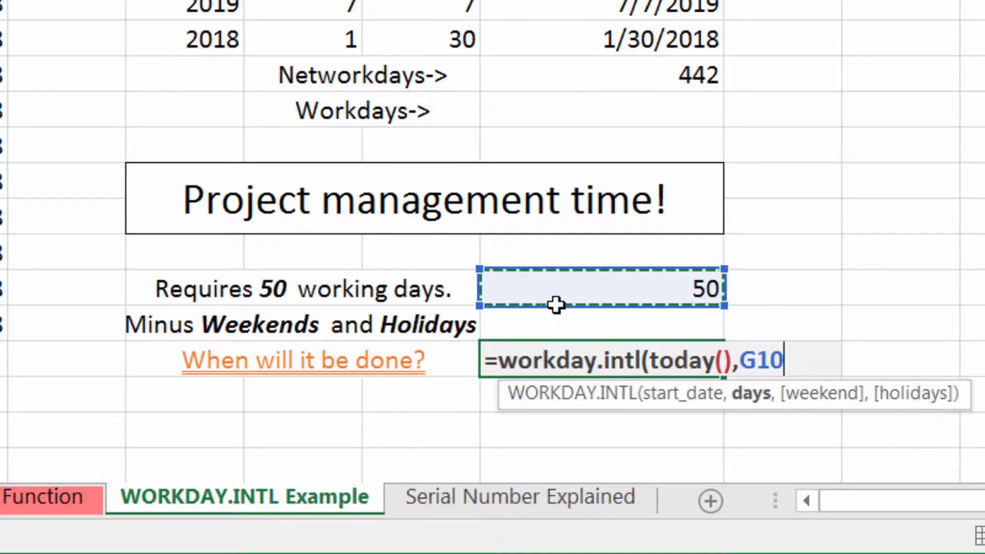
{"action": "type", "text": ","}
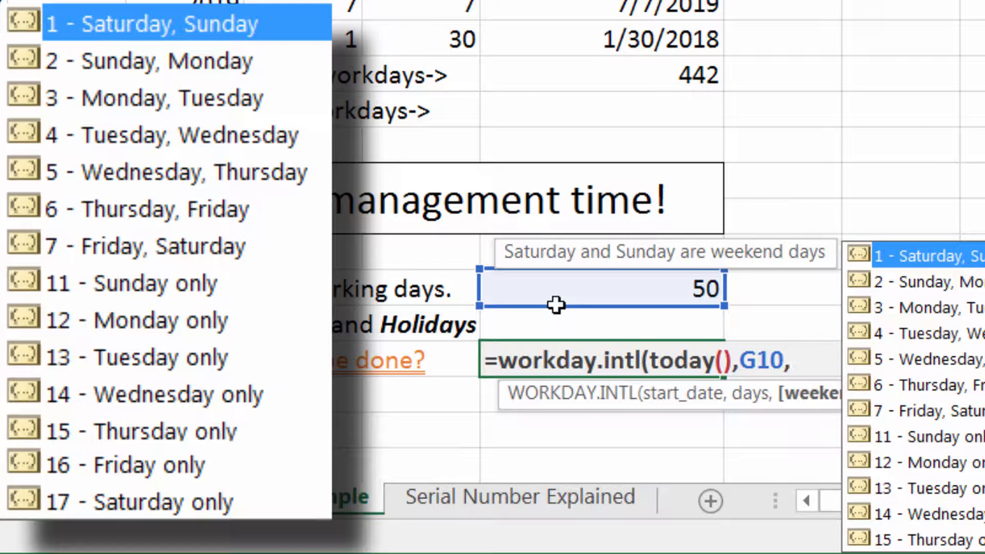
{"action": "type", "text": "11,"}
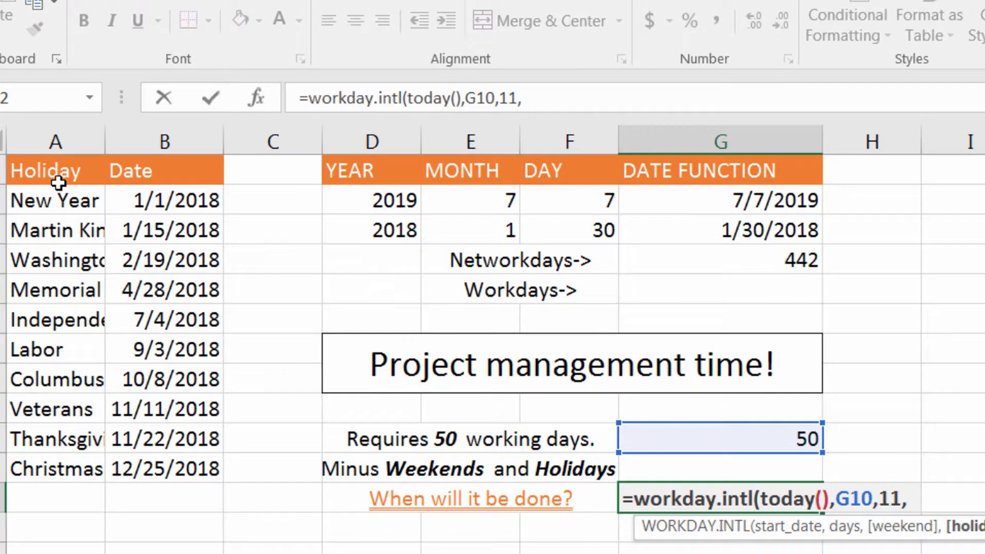
Reference the holiday dates B2:B11 as the formula's holidays argument and complete the WORKDAY.INTL formula.
{"action": "left_click_drag", "start_coordinate": [56, 177], "coordinate": [170, 458]}
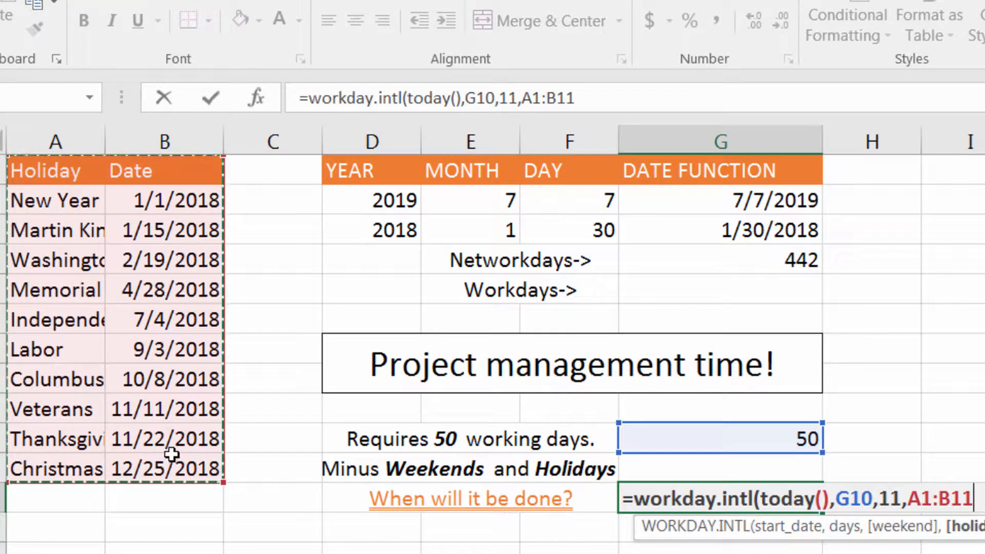
{"action": "left_click", "coordinate": [74, 176]}
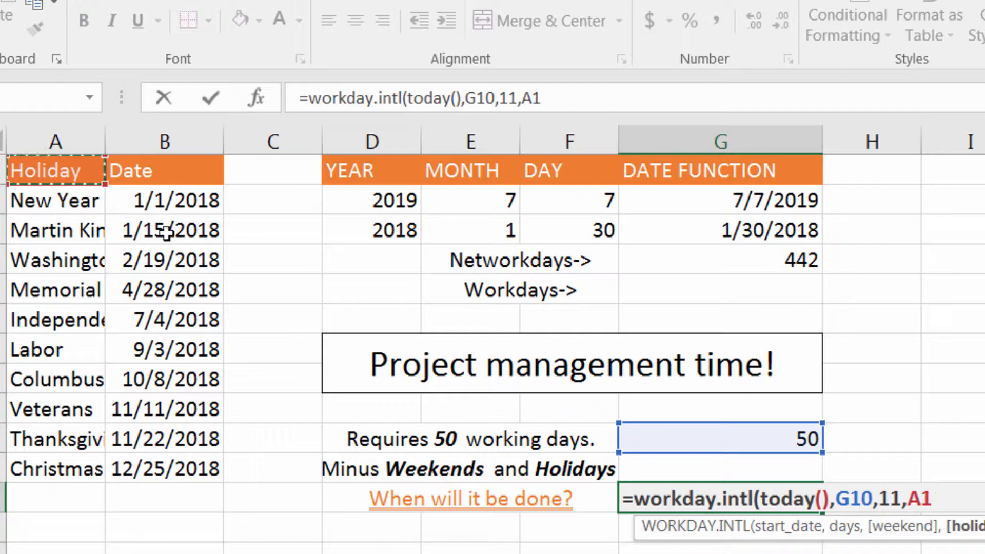
{"action": "left_click_drag", "start_coordinate": [154, 202], "coordinate": [181, 472]}
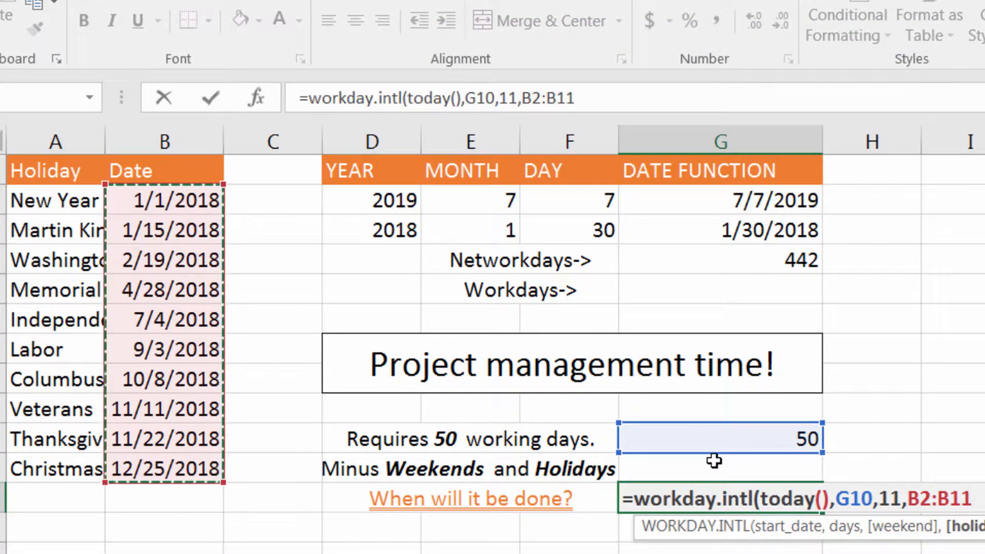
{"action": "type", "text": ")"}
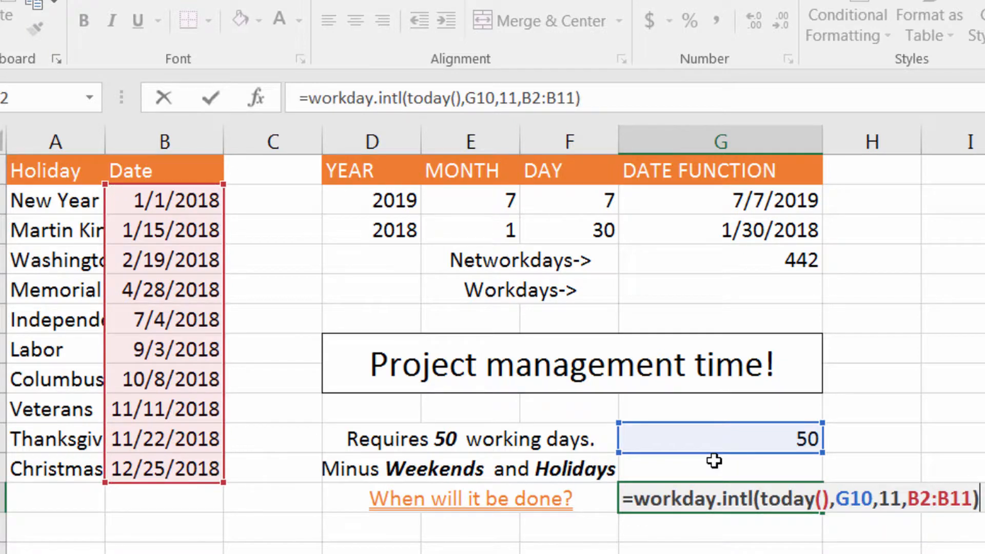
{"action": "key", "text": "Return"}
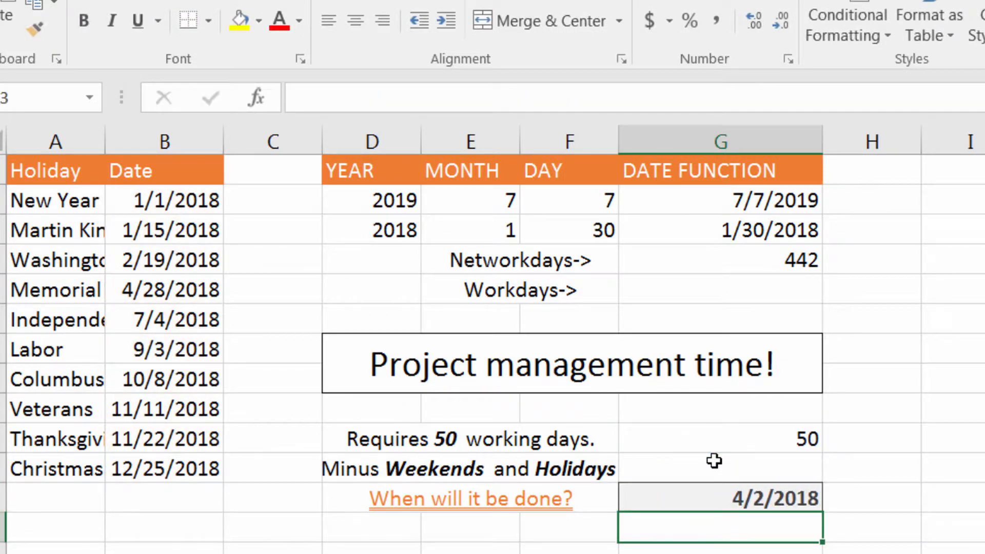
Format the calculated finish date beside "When will it be done?" as a Short Date.
{"action": "left_click", "coordinate": [709, 505]}
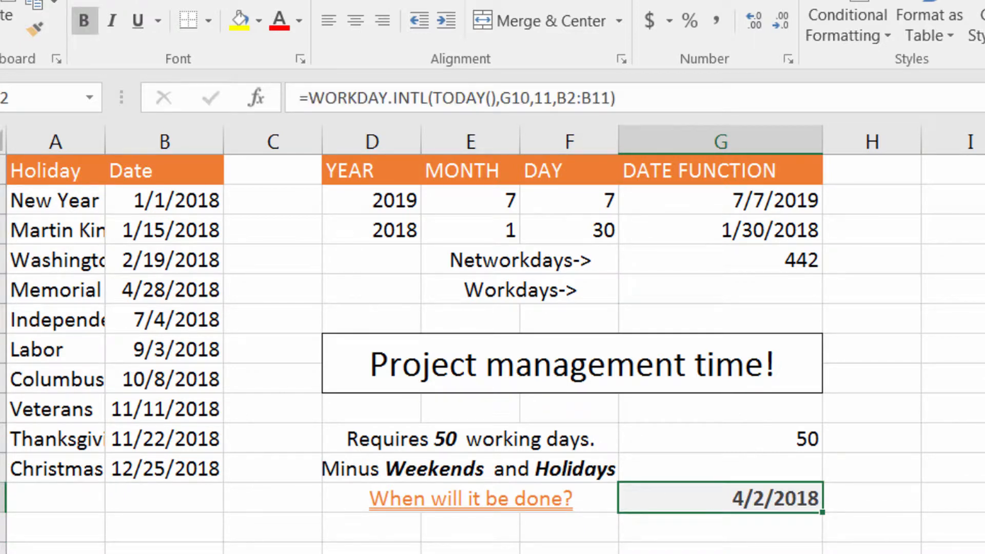
{"action": "left_click", "coordinate": [788, 6]}
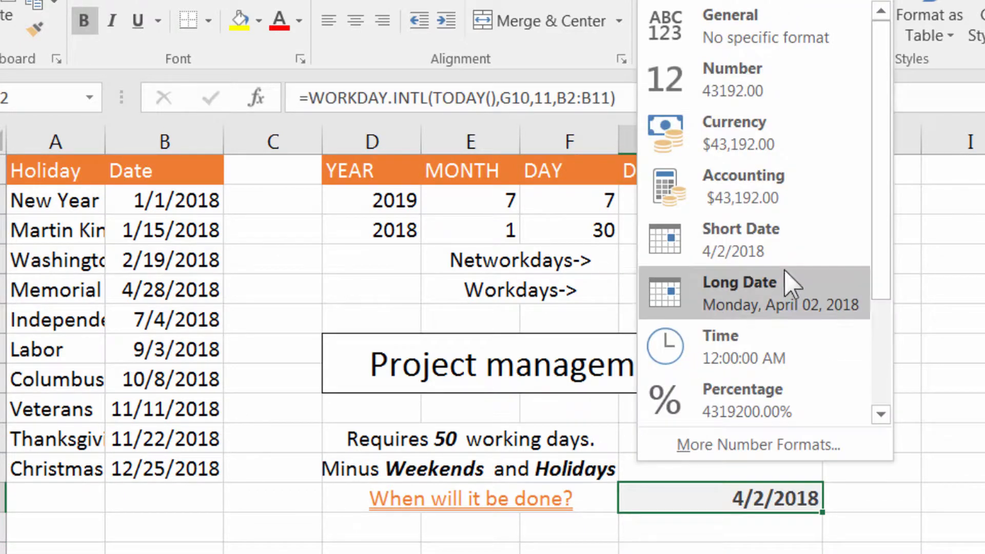
{"action": "left_click", "coordinate": [786, 241]}
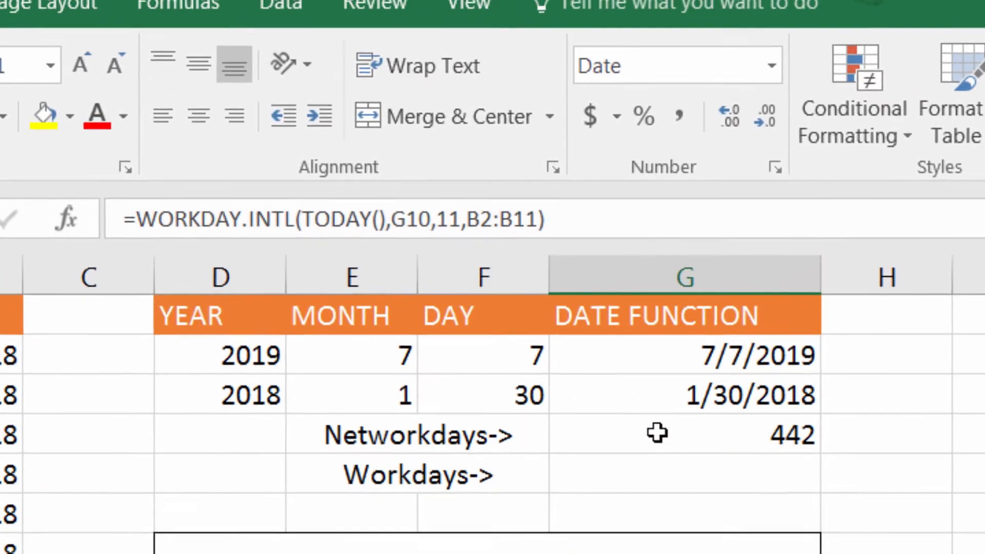
Start a WORKDAY.INTL formula in the cell beside "Workdays->" with G3 as the start date.
{"action": "left_click", "coordinate": [650, 478]}
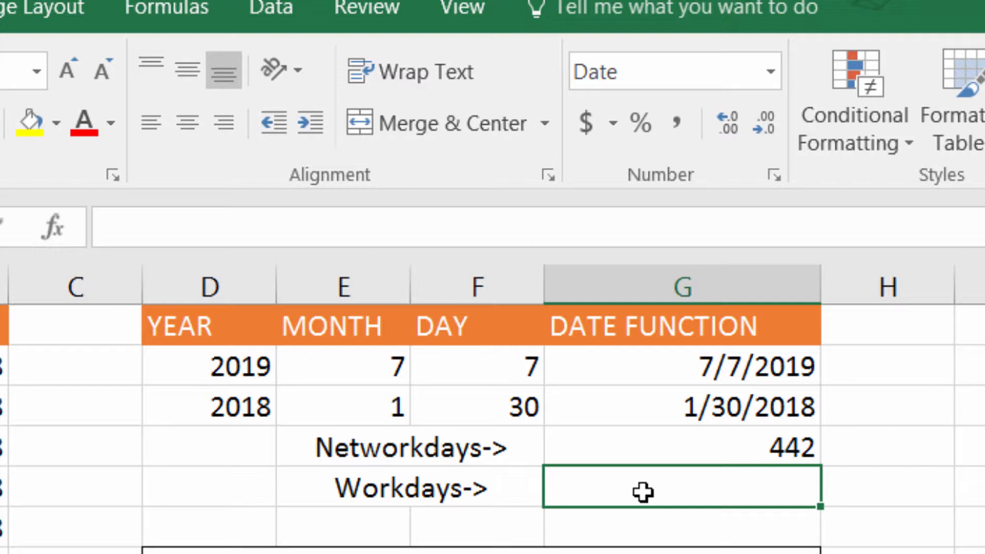
{"action": "type", "text": "=workday"}
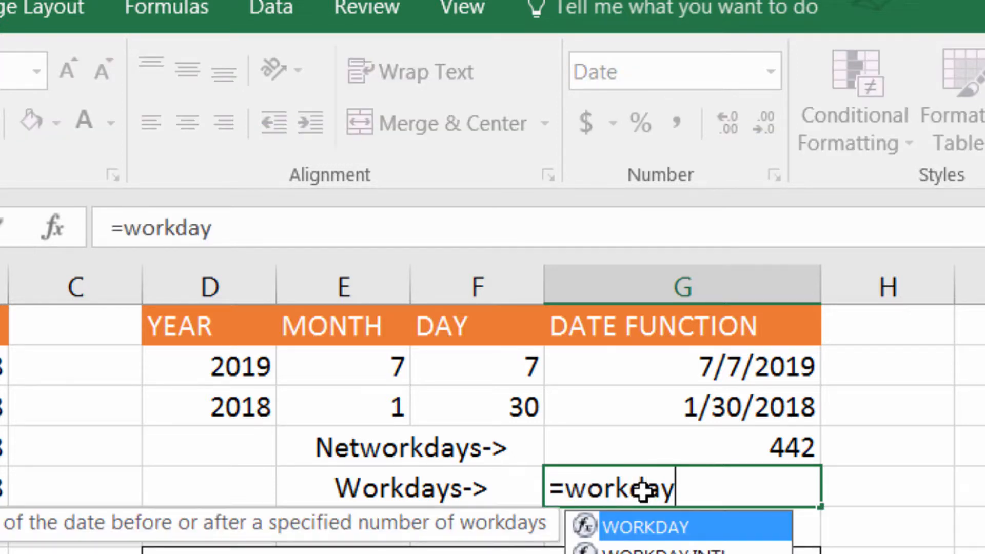
{"action": "type", "text": ".intl("}
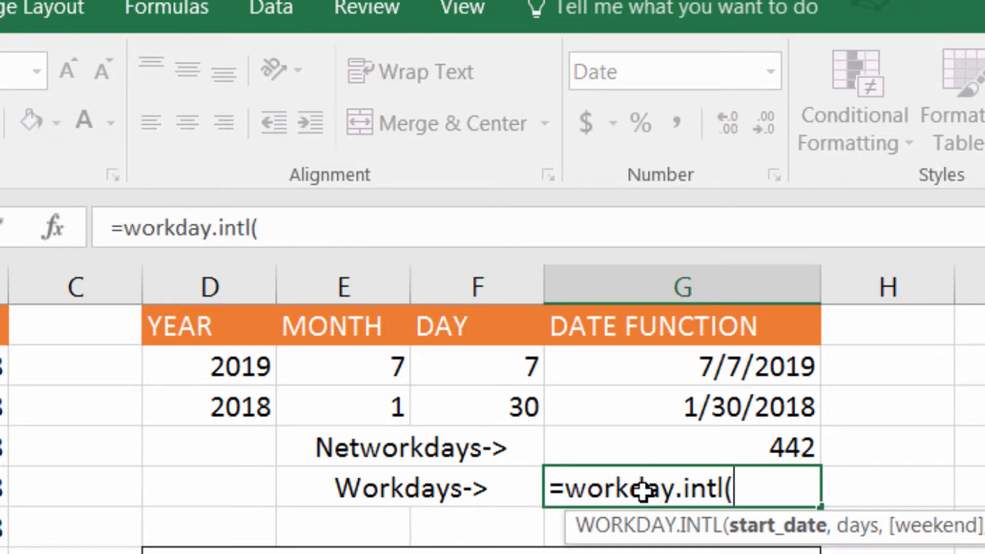
{"action": "left_click", "coordinate": [690, 418]}
{"action": "type", "text": ","}
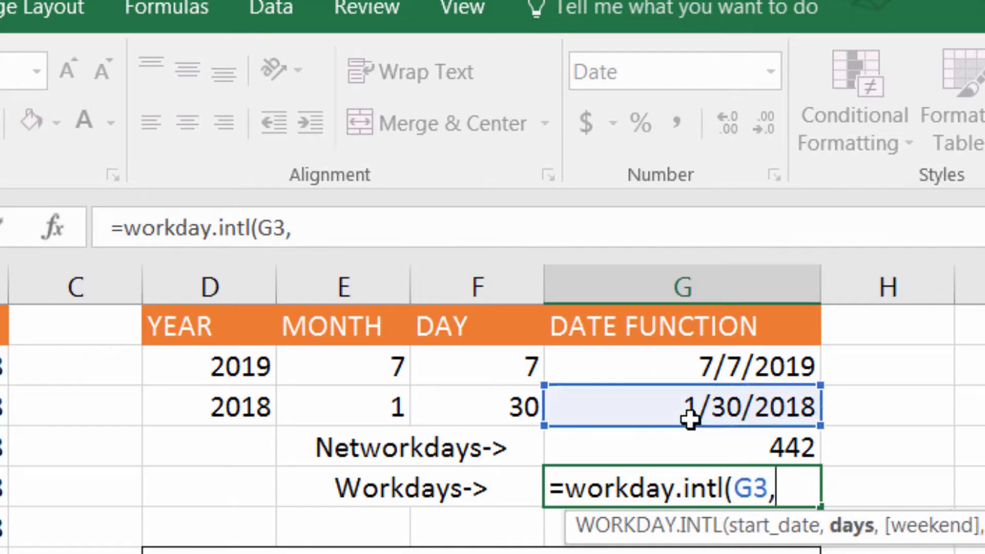
Complete the Workdays formula with G4 as the days, 11 as the weekend and B2:B11 as the holidays.
{"action": "left_click", "coordinate": [687, 458]}
{"action": "type", "text": ","}
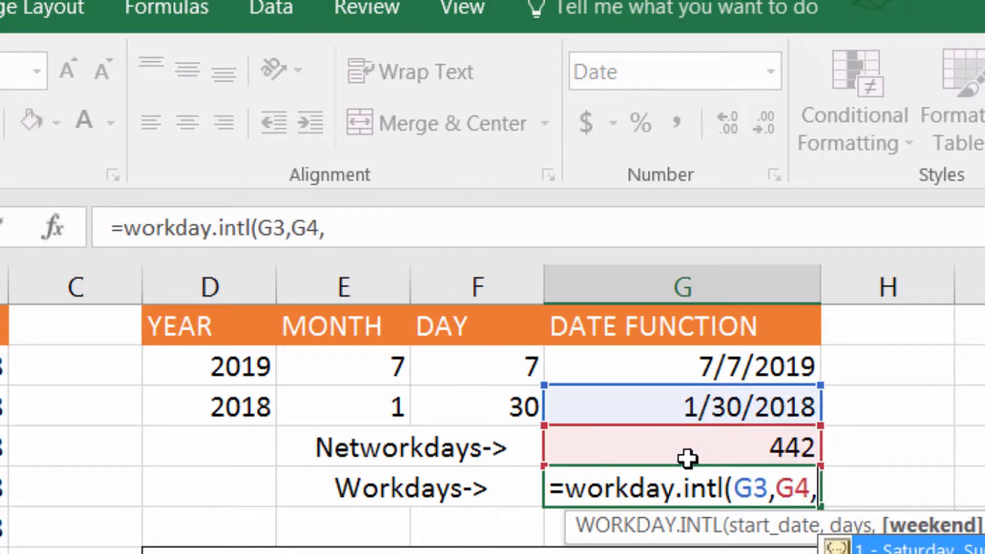
{"action": "type", "text": "11"}
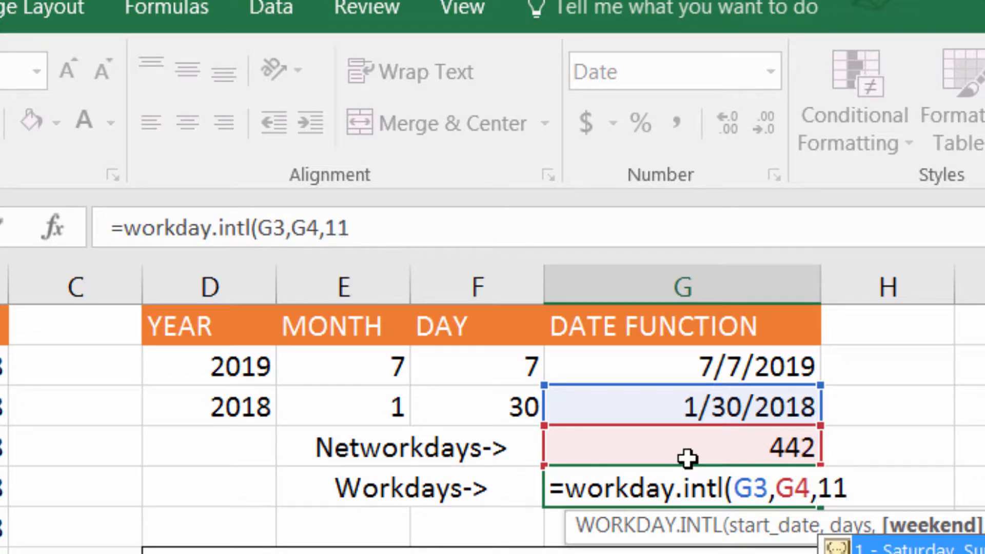
{"action": "type", "text": ","}
{"action": "left_click_drag", "start_coordinate": [4, 365], "coordinate": [4, 549]}
{"action": "key", "text": "Return"}
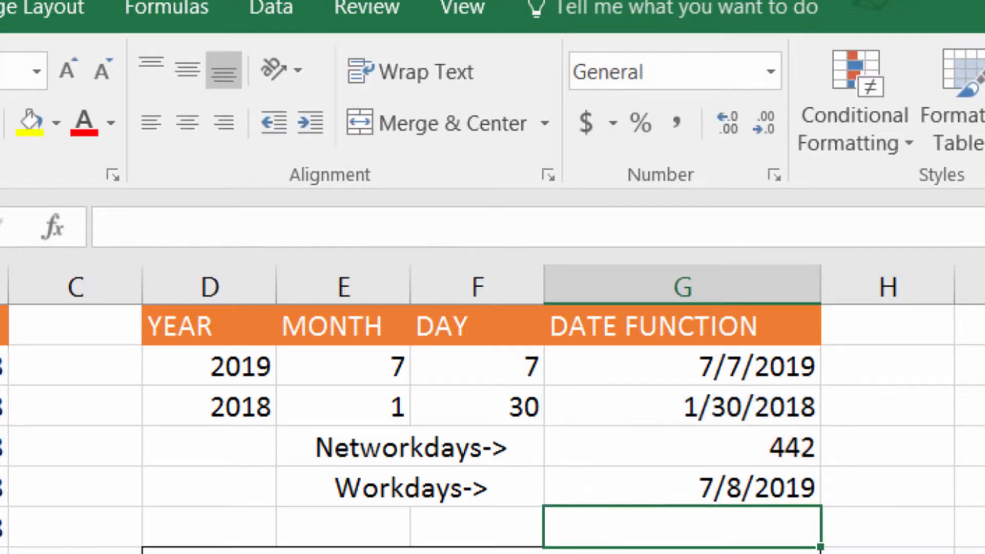
Compare the Workdays result with the date in G2 and append -1 to the Workdays formula.
{"action": "left_click", "coordinate": [686, 471]}
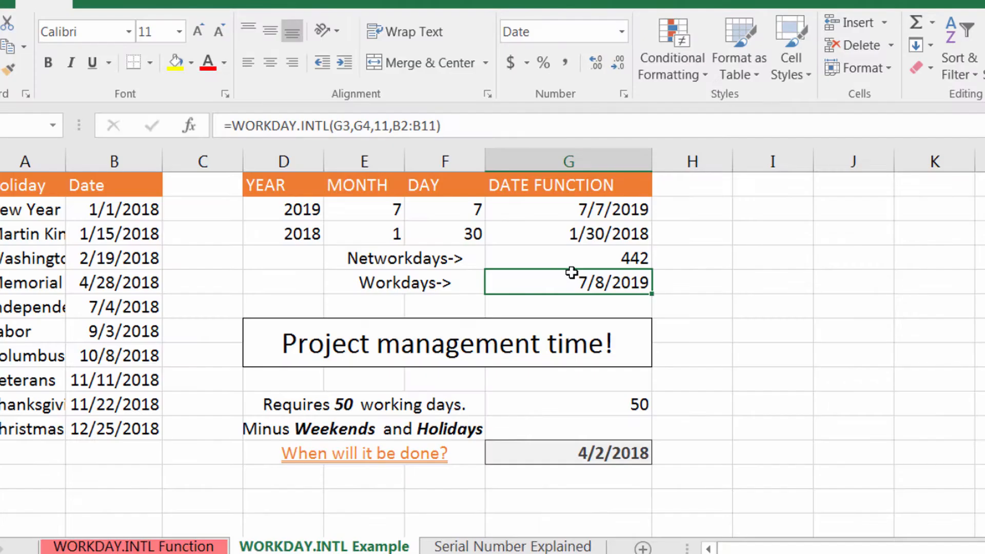
{"action": "left_click", "coordinate": [572, 210]}
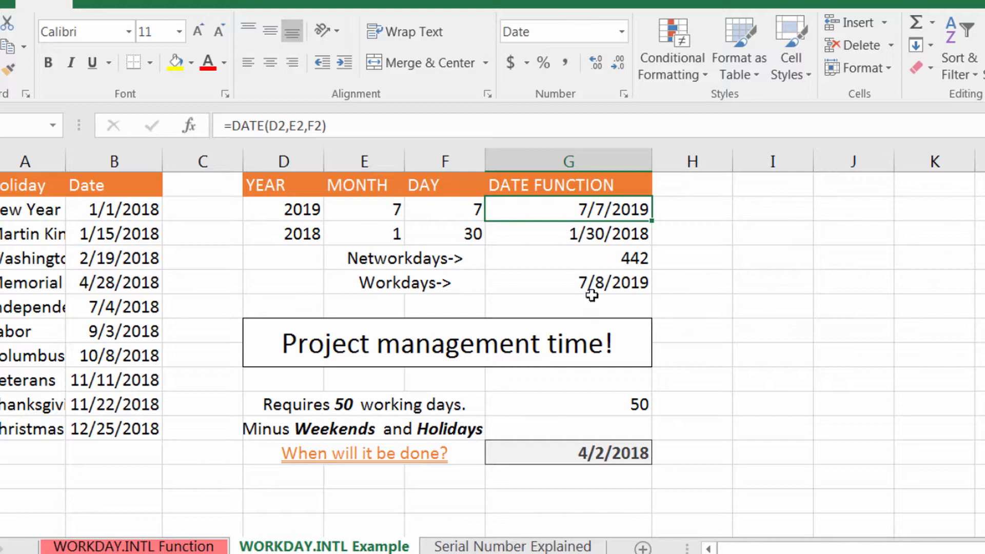
{"action": "double_click", "coordinate": [583, 282]}
{"action": "left_click", "coordinate": [755, 280]}
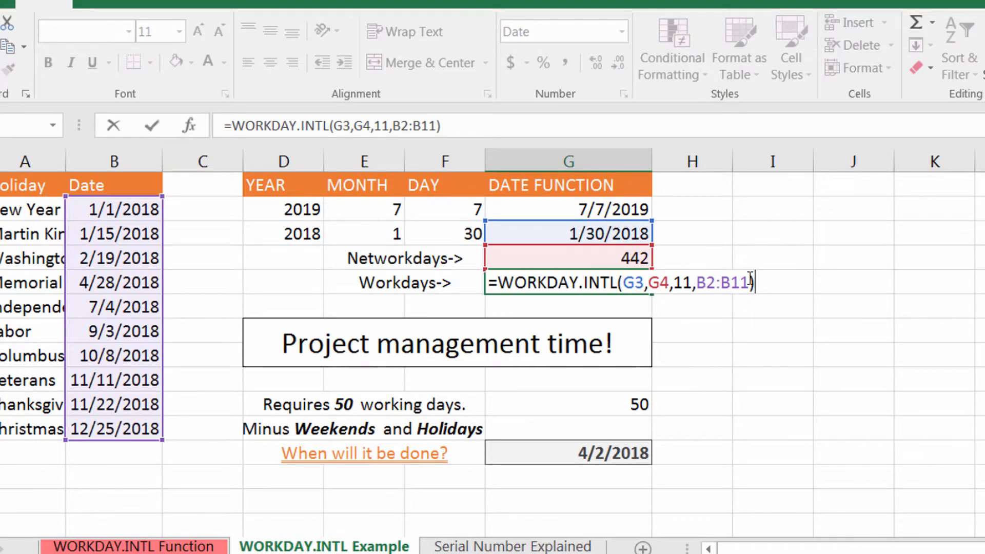
{"action": "type", "text": "-1"}
{"action": "key", "text": "Return"}
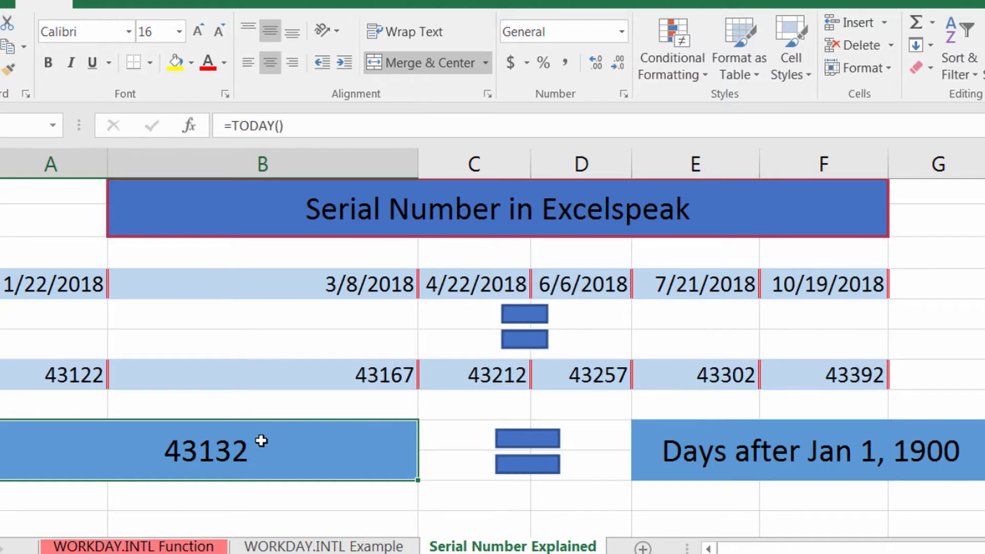
On the Serial Number Explained sheet, examine the "Days after Jan 1, 1900" label, the TODAY() cell and the 3/8/2018 date cell.
{"action": "left_click", "coordinate": [682, 441]}
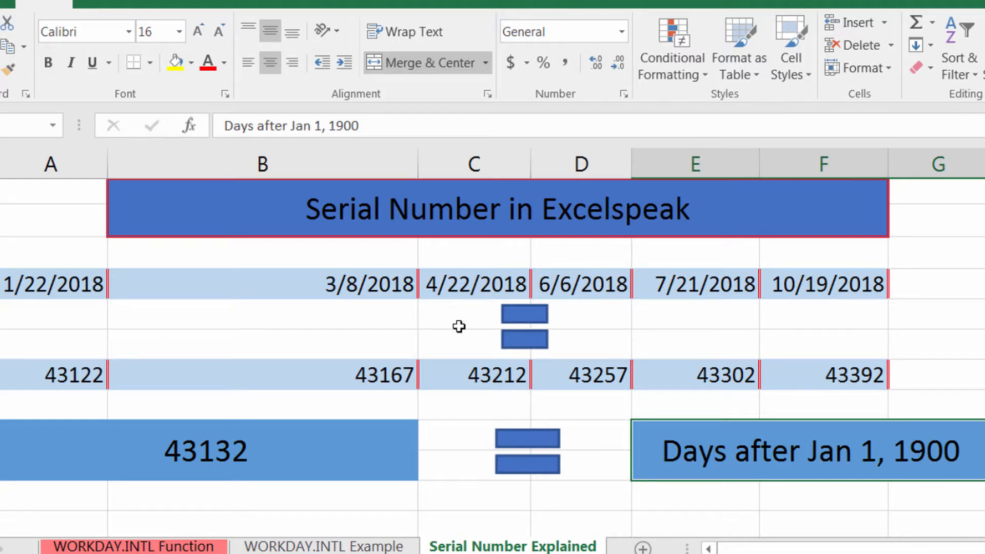
{"action": "left_click", "coordinate": [357, 440]}
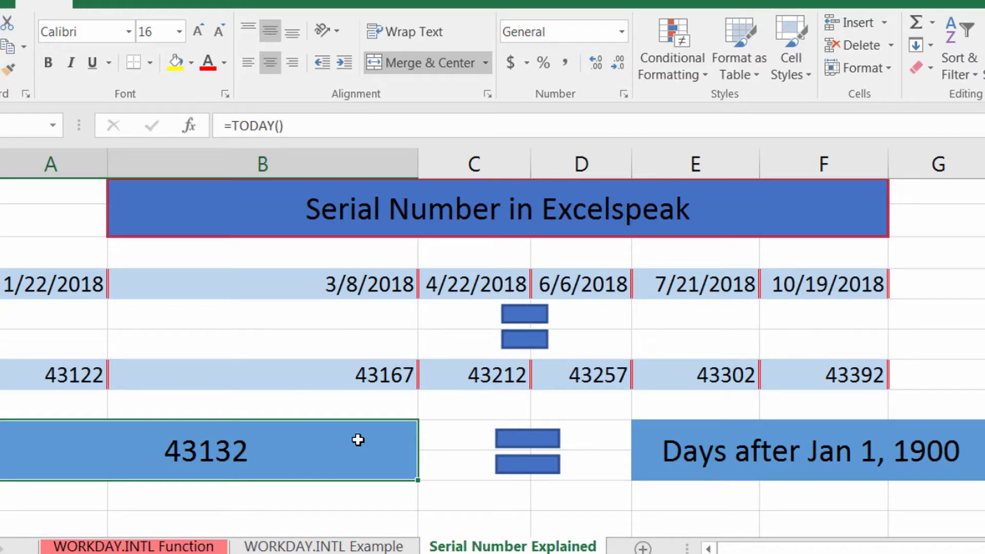
{"action": "left_click", "coordinate": [306, 276]}
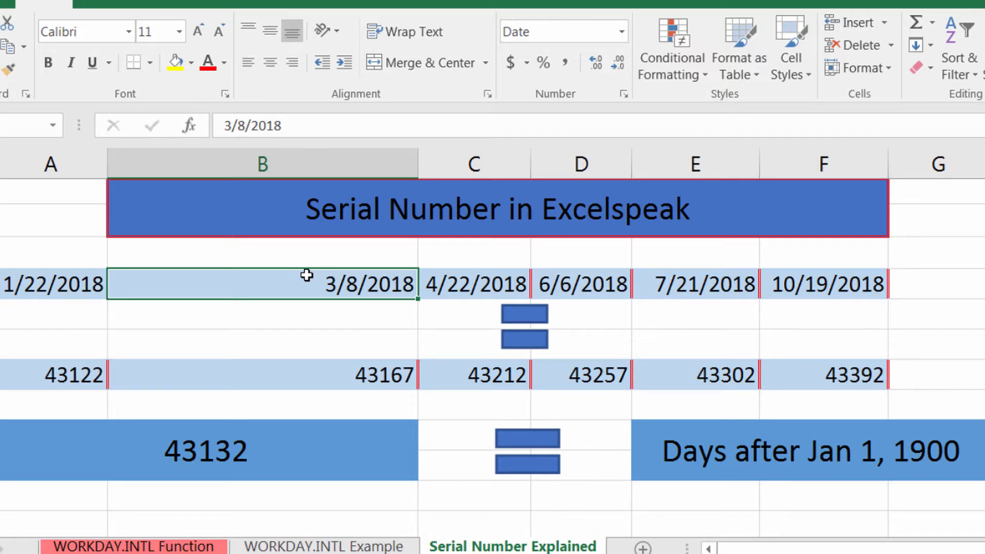
Replace the TODAY() formula in the large serial number cell with =NOW() and set its number format to General.
{"action": "left_click", "coordinate": [282, 447]}
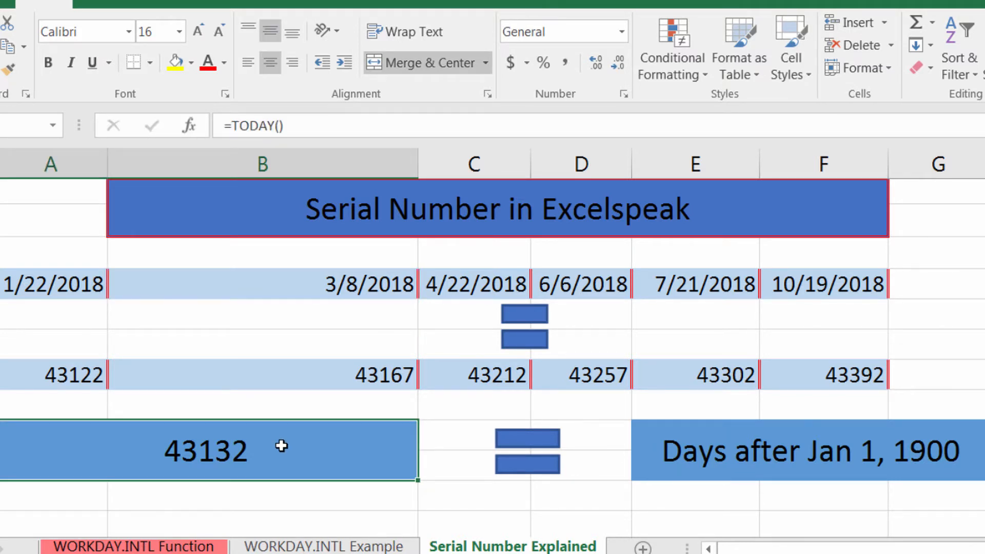
{"action": "type", "text": "="}
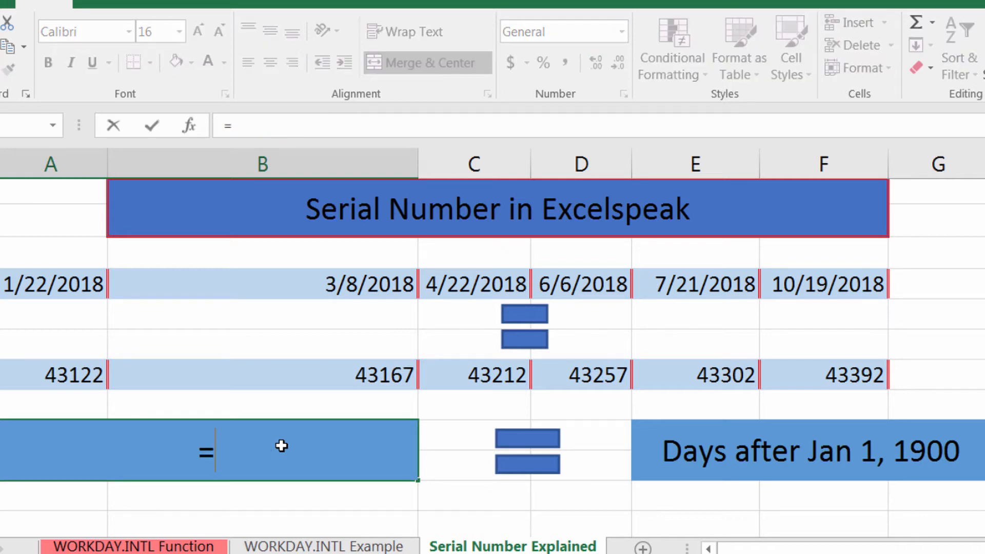
{"action": "type", "text": "now()"}
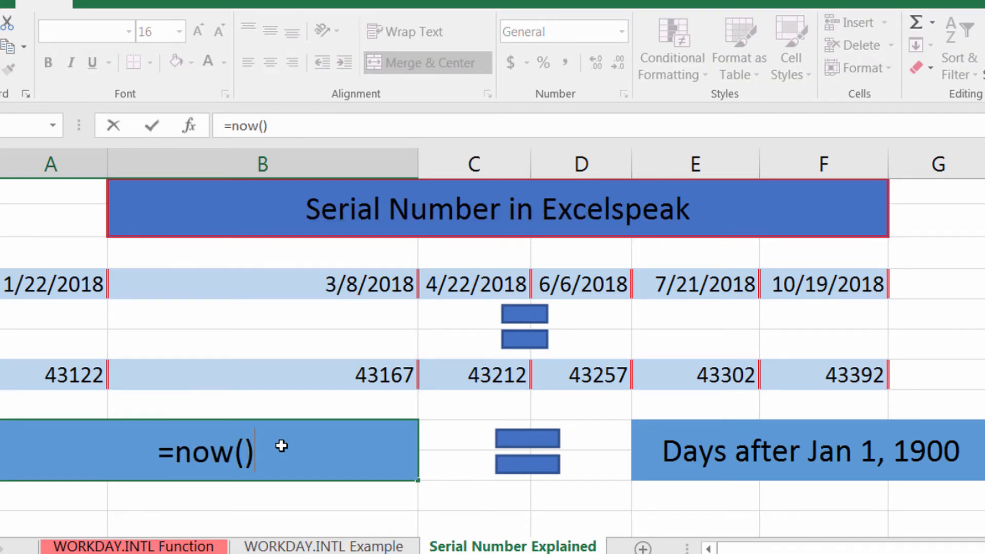
{"action": "key", "text": "ctrl+Return"}
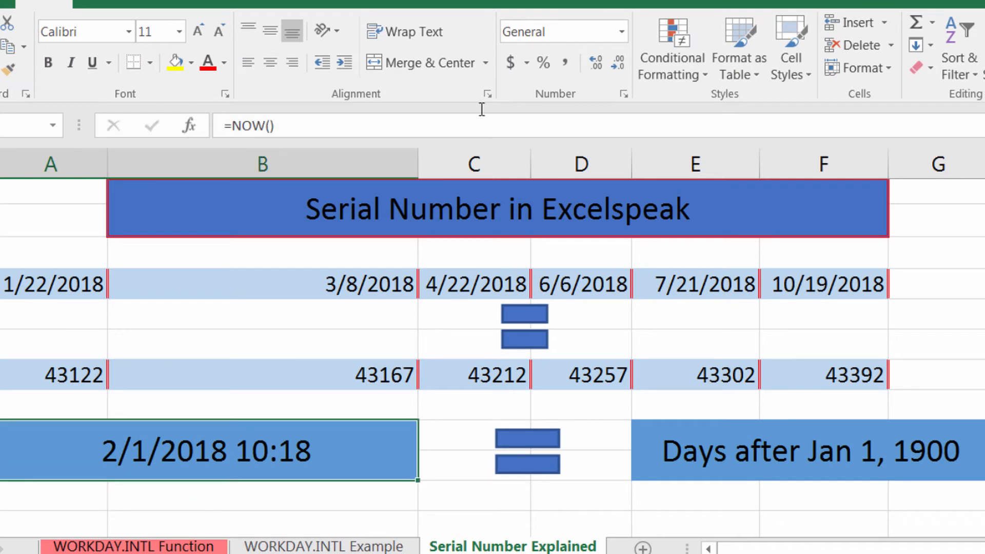
{"action": "left_click", "coordinate": [617, 37]}
{"action": "left_click", "coordinate": [590, 59]}
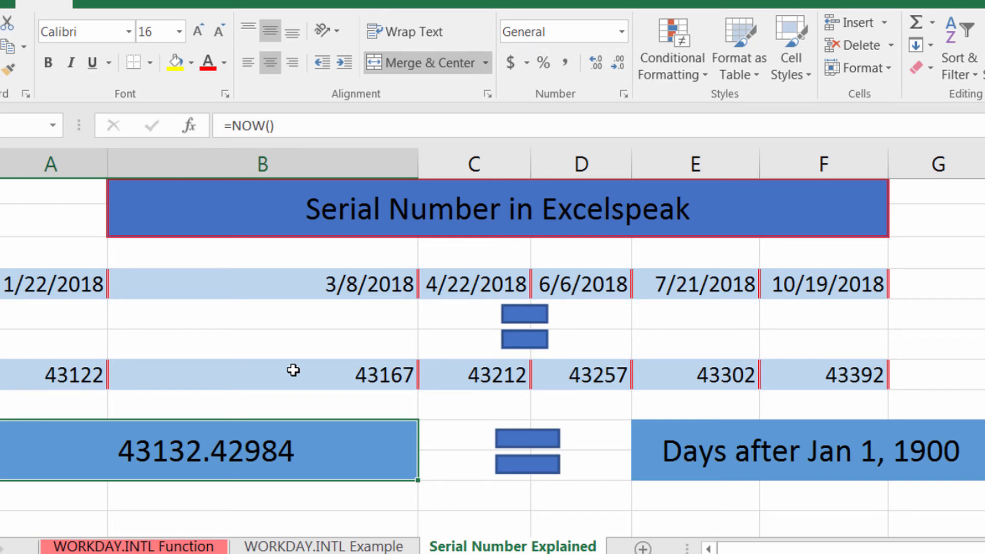
Return to the WORKDAY.INTL Example sheet and open the formula beside "When will it be done?" to review its arguments.
{"action": "left_click", "coordinate": [324, 547]}
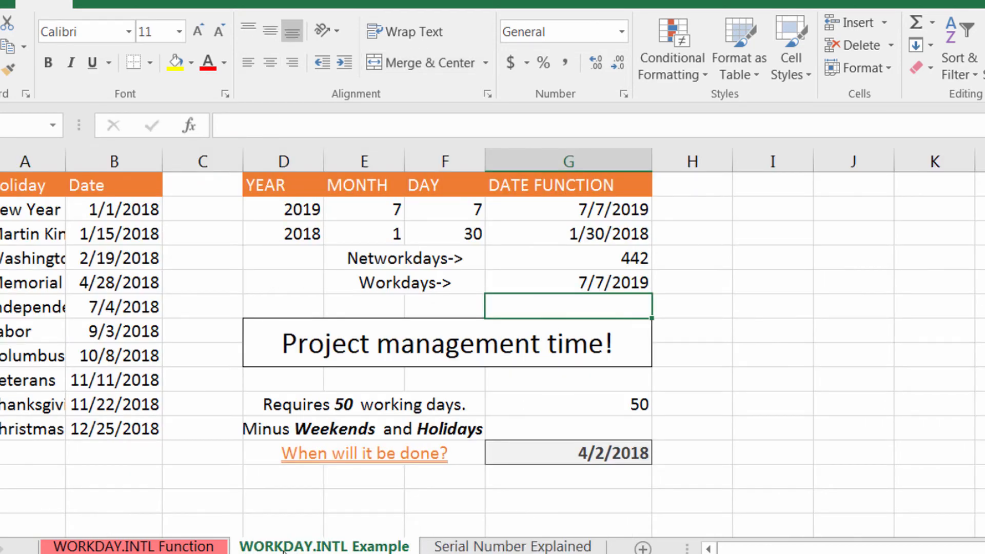
{"action": "left_click", "coordinate": [207, 547]}
{"action": "left_click", "coordinate": [260, 546]}
{"action": "scroll", "coordinate": [440, 406], "scroll_direction": "up", "scroll_amount": 3, "text": "ctrl"}
{"action": "scroll", "coordinate": [572, 376], "scroll_direction": "down", "scroll_amount": 3}
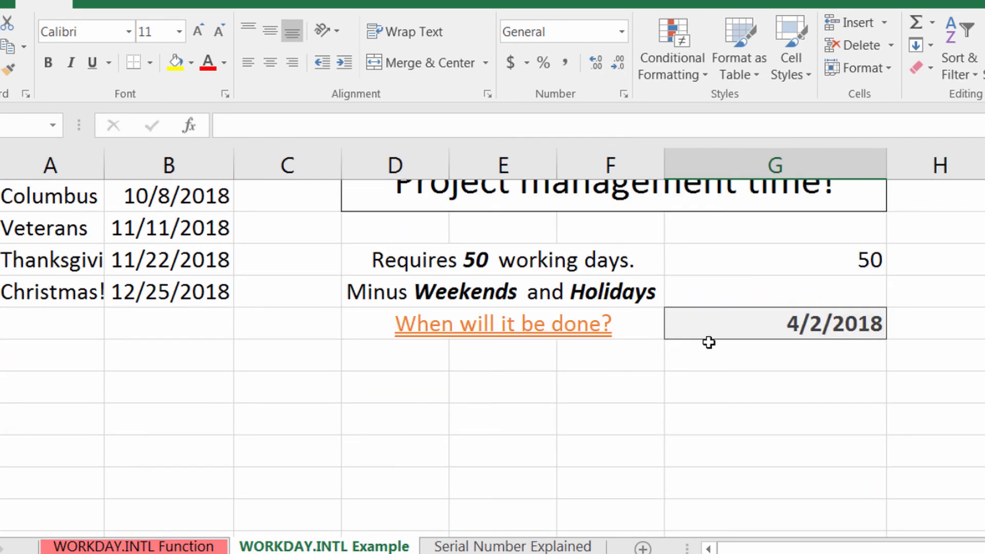
{"action": "scroll", "coordinate": [709, 342], "scroll_direction": "up", "scroll_amount": 3}
{"action": "double_click", "coordinate": [730, 419]}
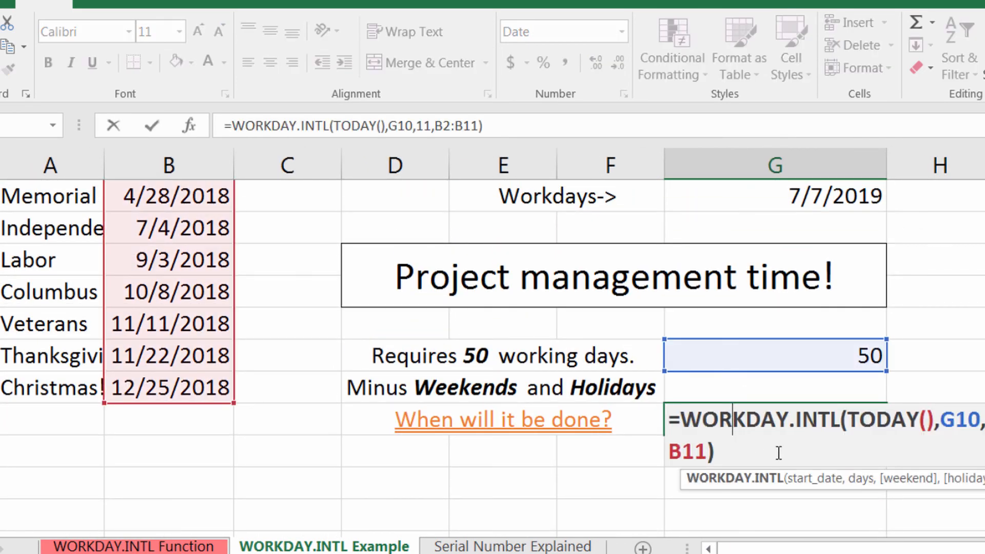
{"action": "left_click", "coordinate": [758, 457]}
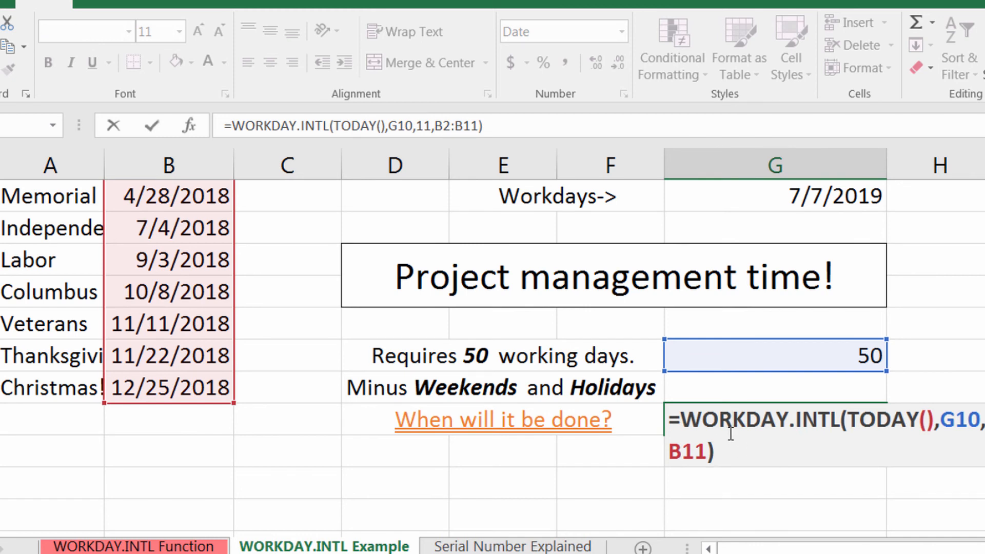